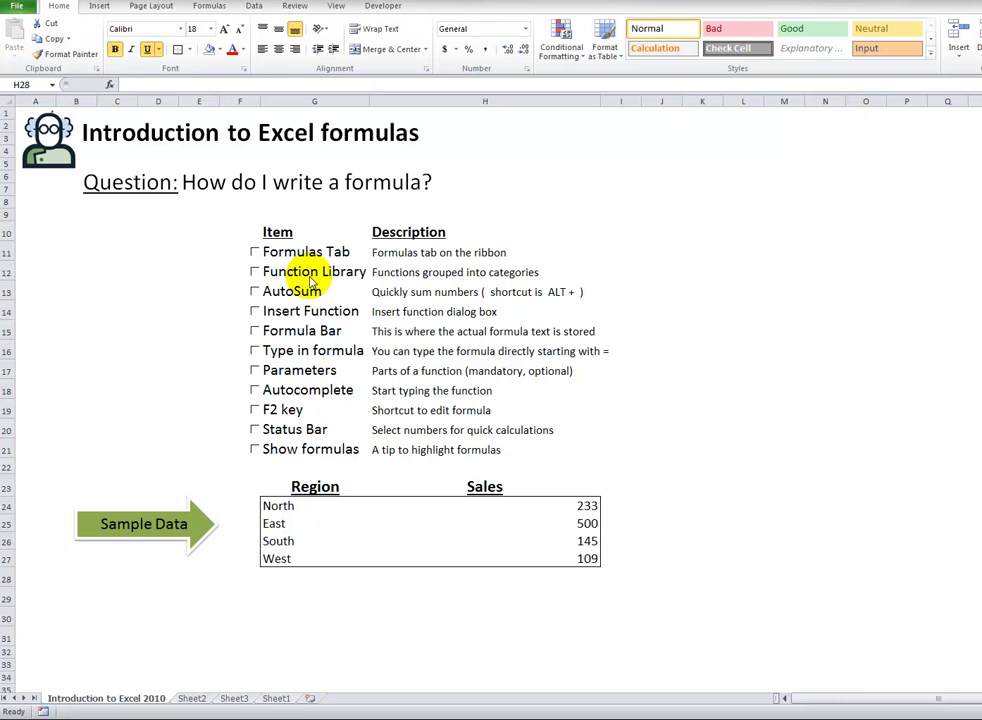
Tick the Formulas Tab item in the checklist and display the Formulas commands on the ribbon.
left_click(430, 254)
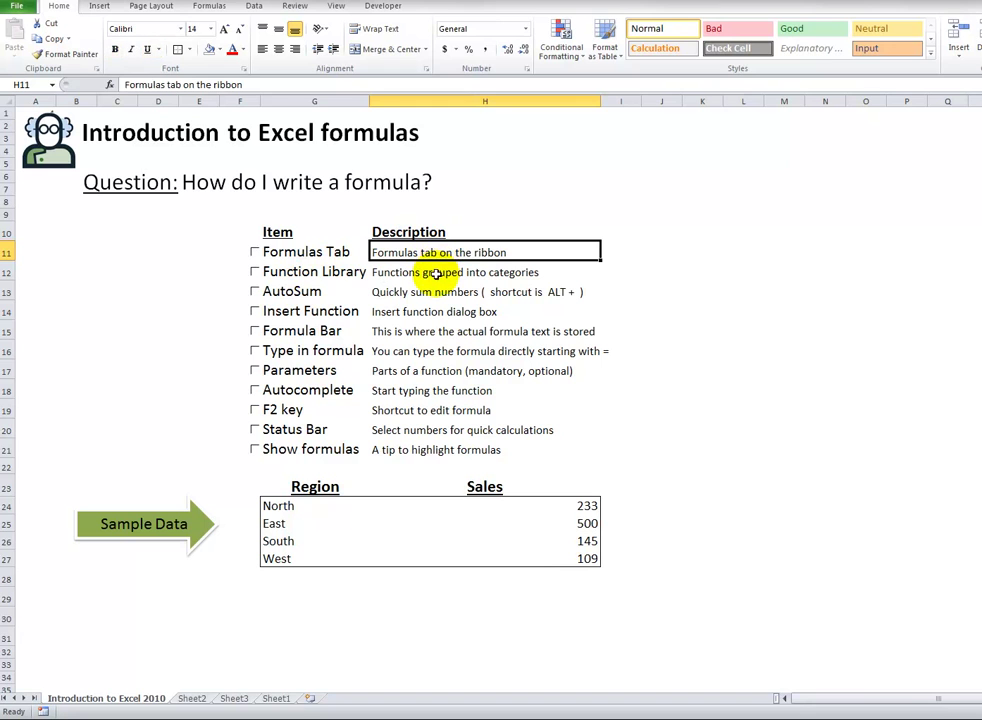
left_click(255, 252)
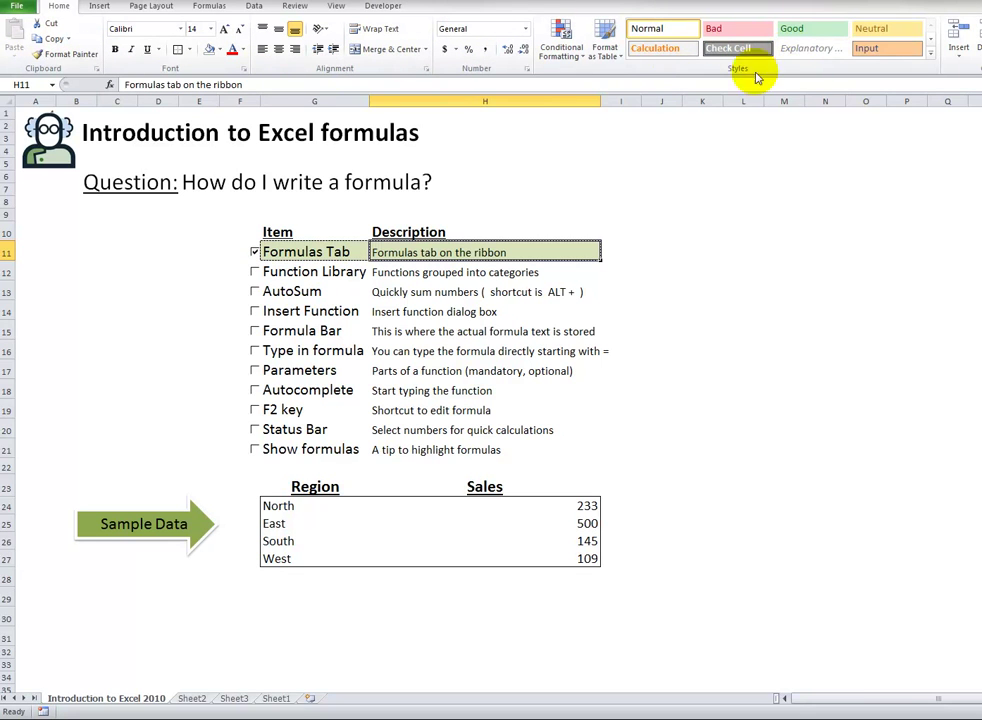
left_click(211, 6)
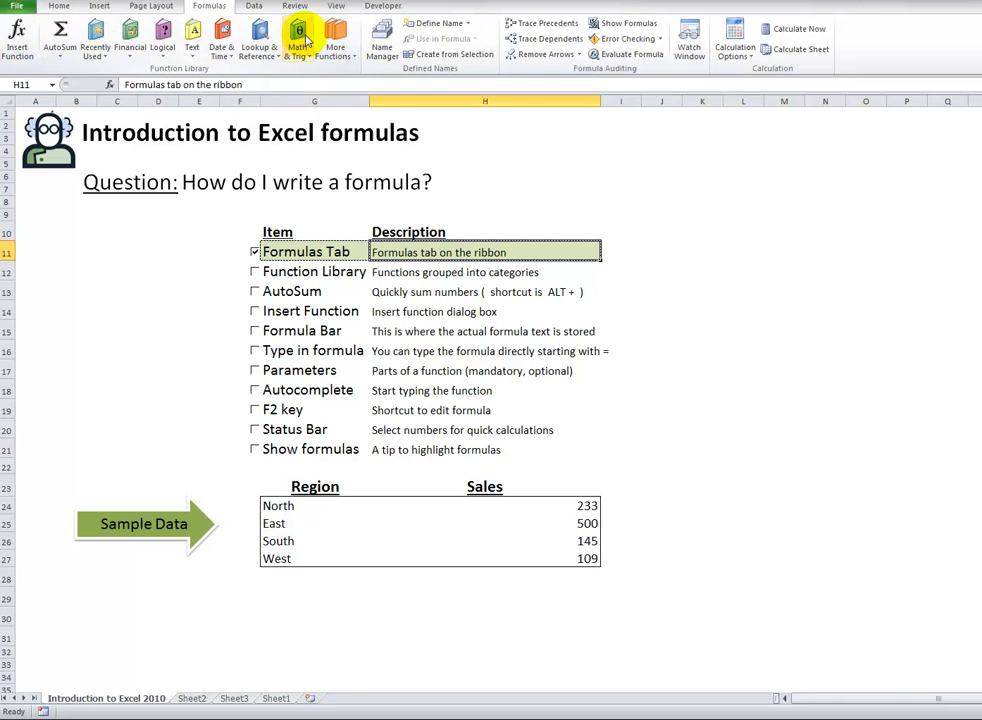
Tick the Function Library item in the checklist and browse the function categories, including Logical and Date & Time.
left_click(392, 272)
left_click(256, 273)
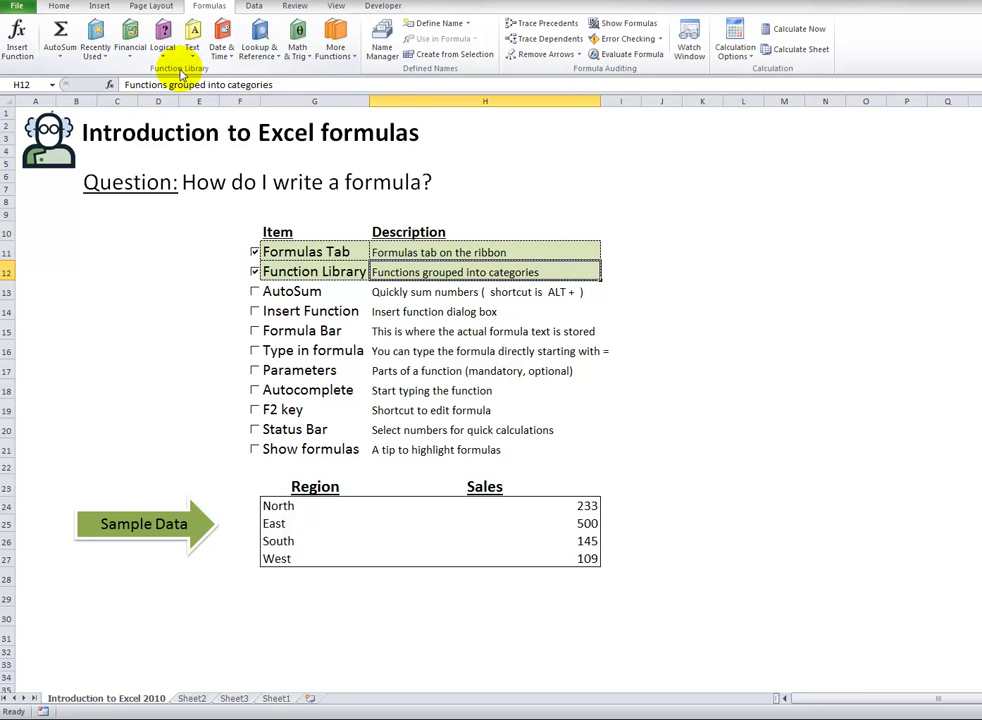
left_click(100, 55)
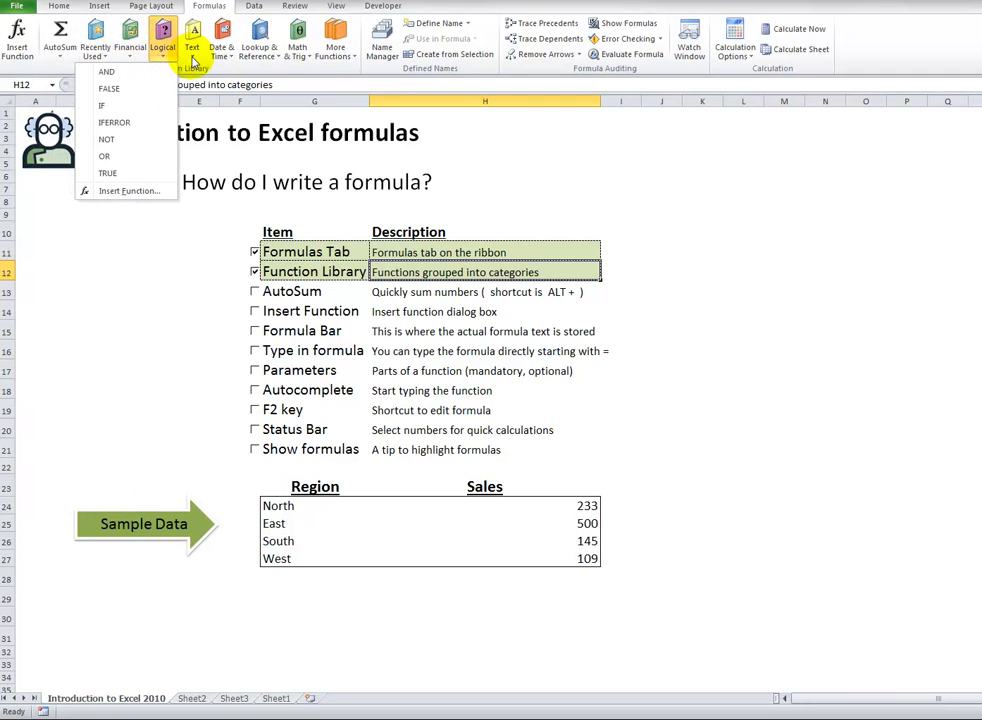
mouse_move(222, 60)
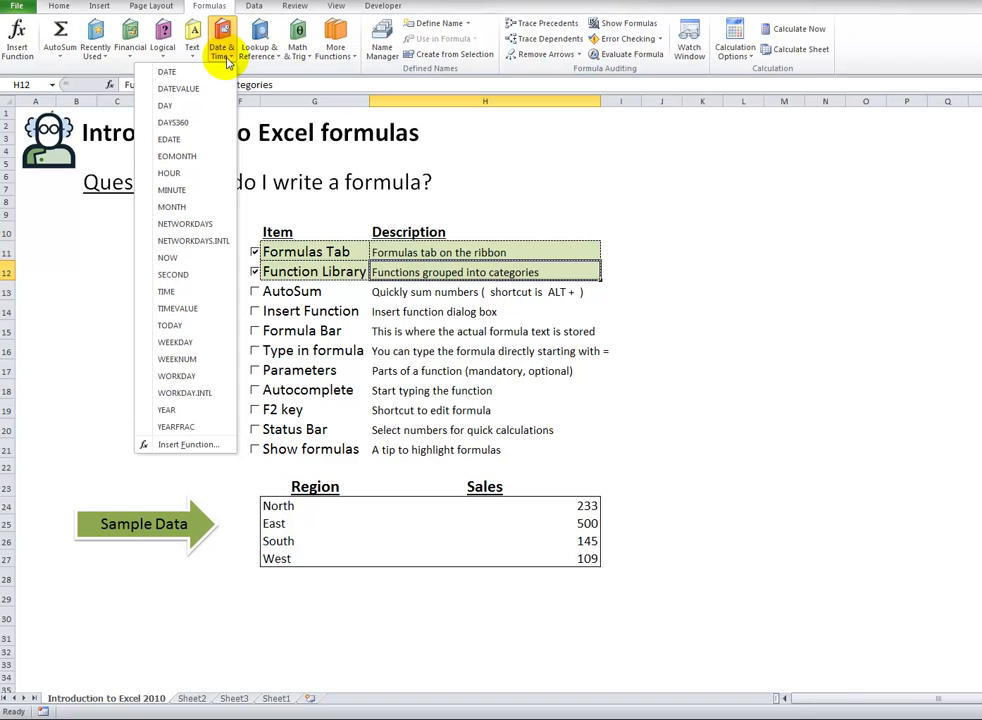
mouse_move(163, 55)
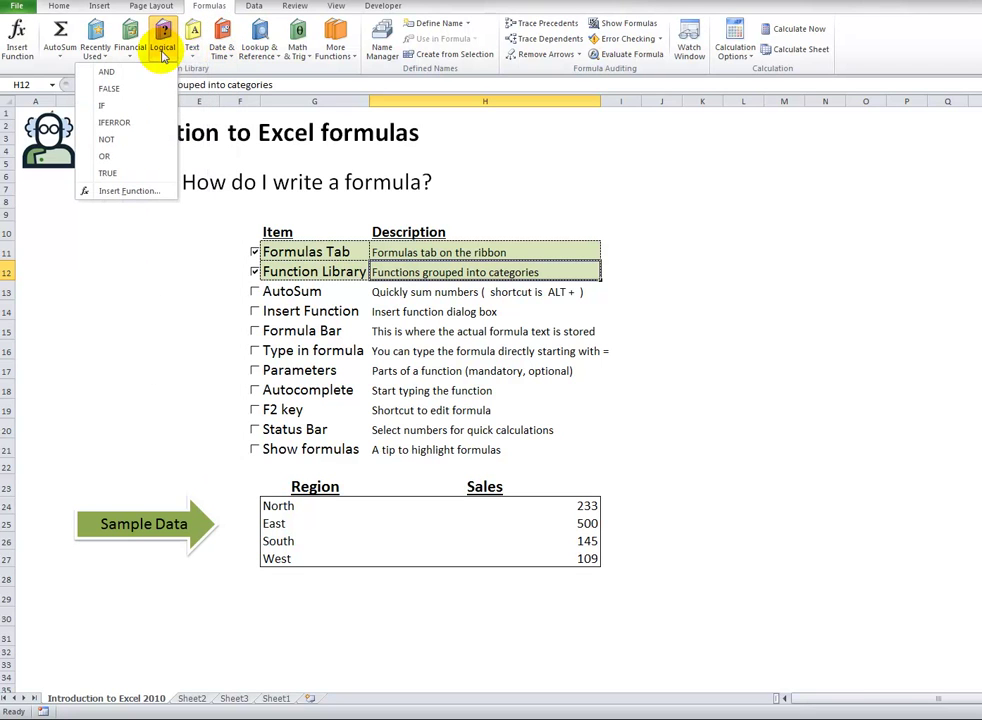
Tick the AutoSum item in the checklist.
left_click(410, 291)
left_click(429, 290)
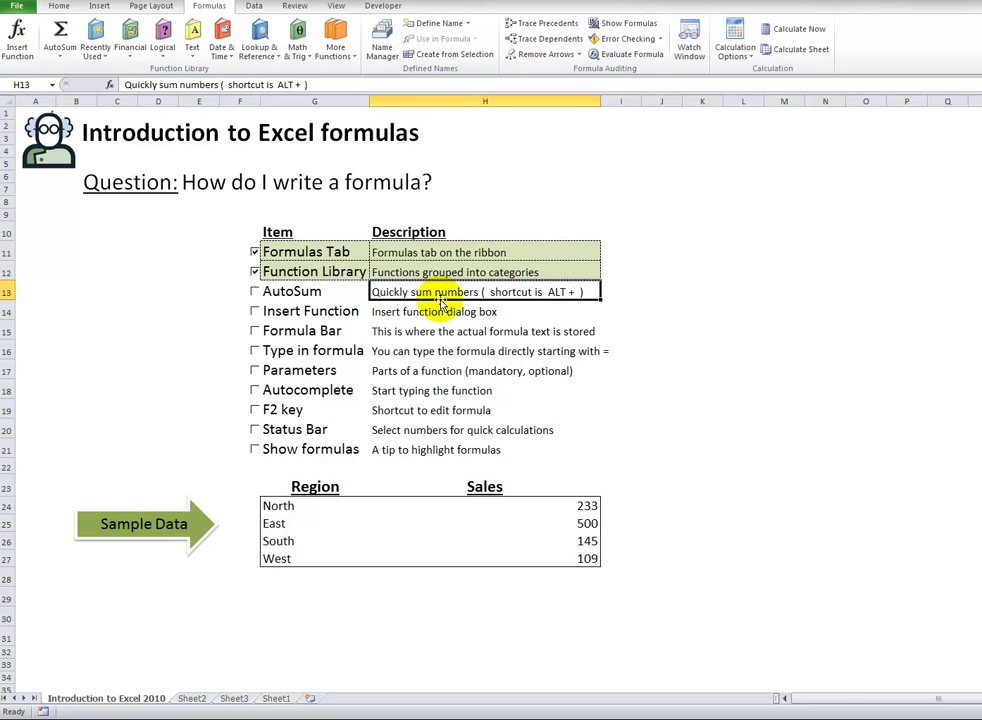
left_click(255, 291)
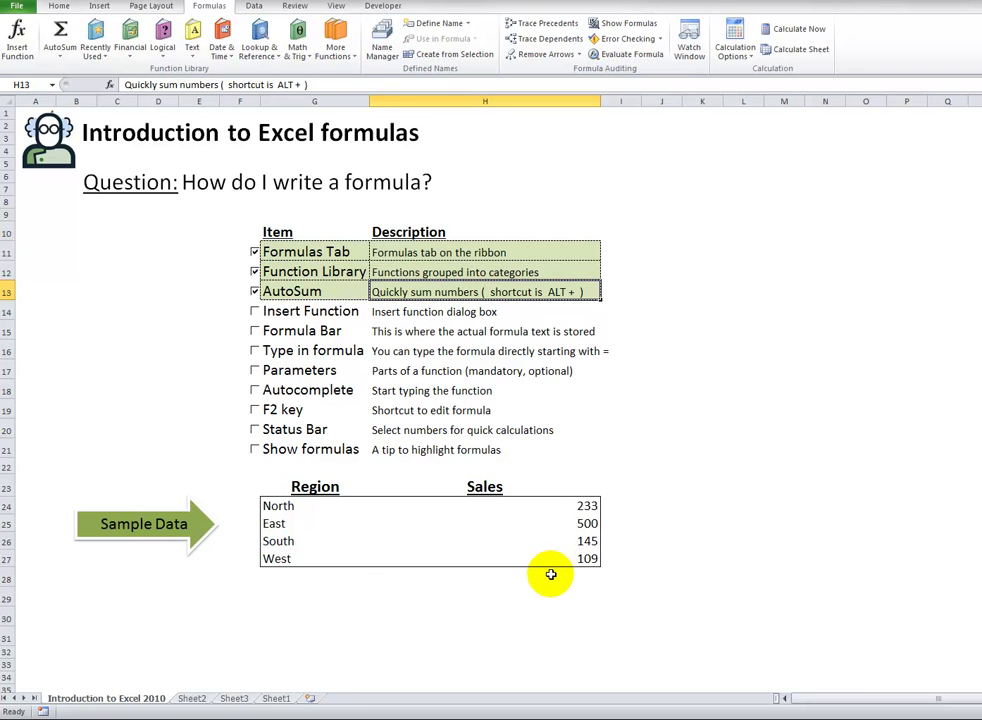
Total the sales in H24:H27 with AutoSum in cell H28, and clear the cell again.
left_click(550, 574)
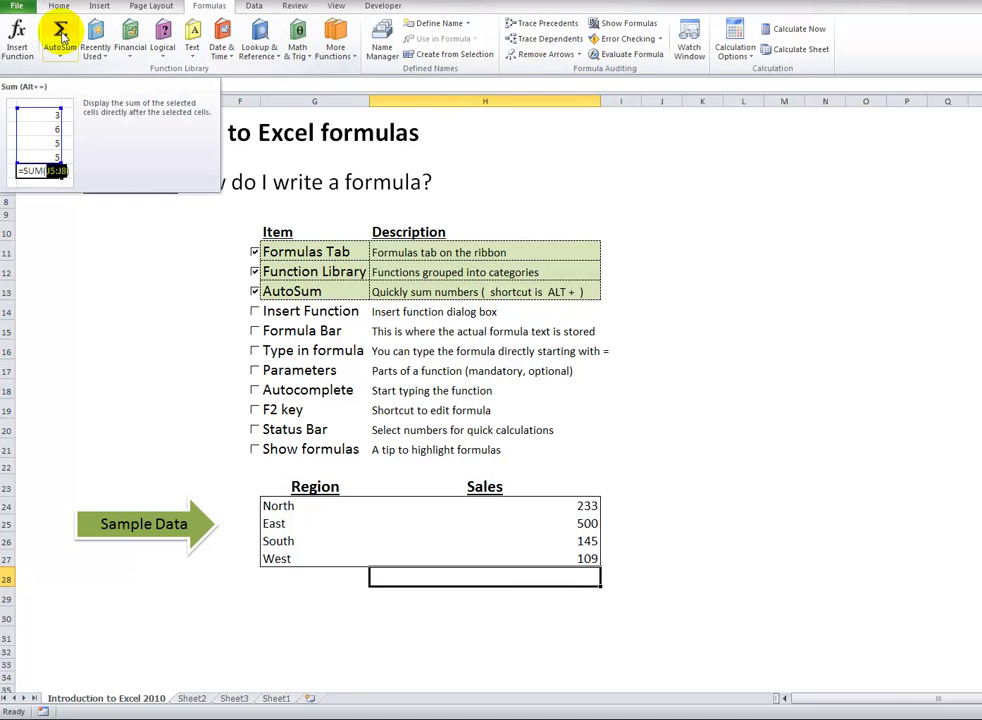
left_click(62, 36)
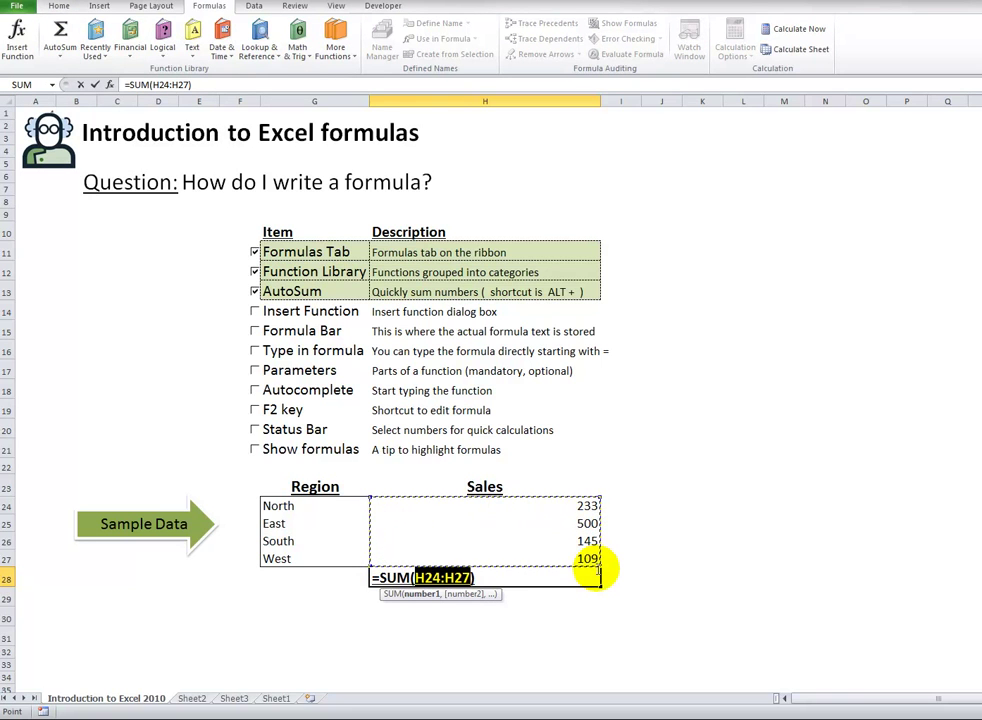
left_click(96, 86)
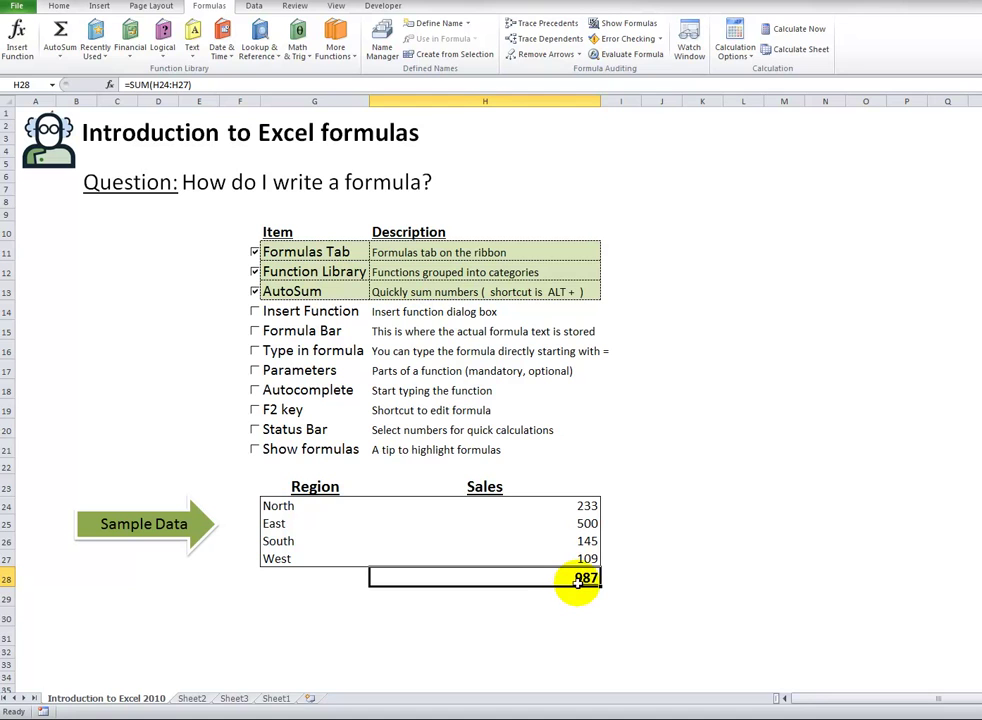
key("Delete")
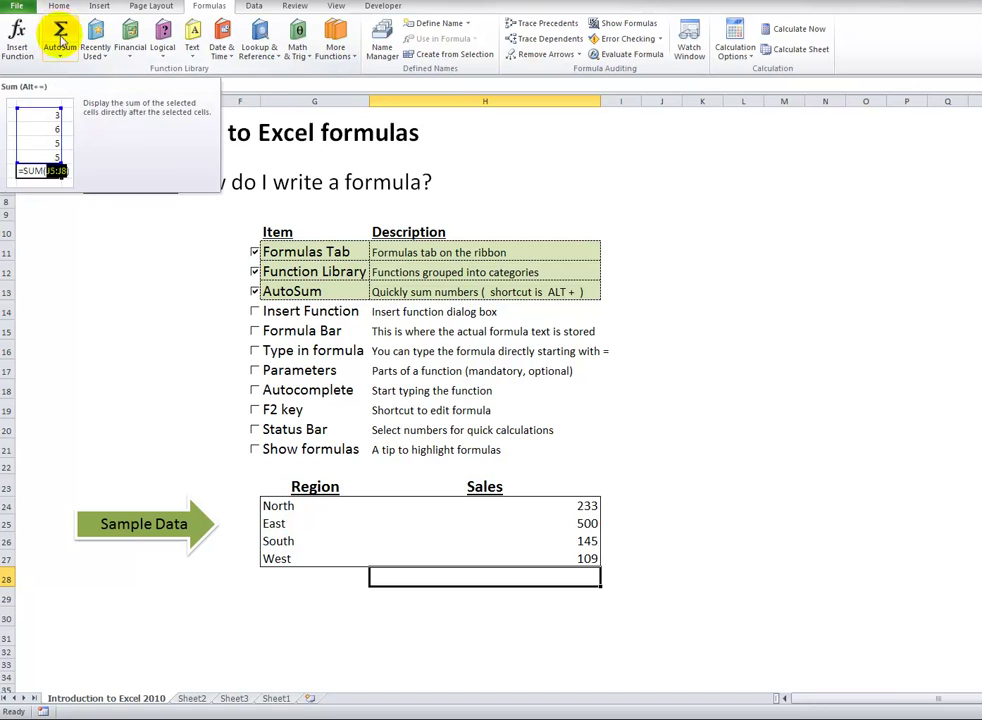
Calculate the average of the sales in H24:H27 in cell H28 using AutoSum's Average function.
left_click(60, 57)
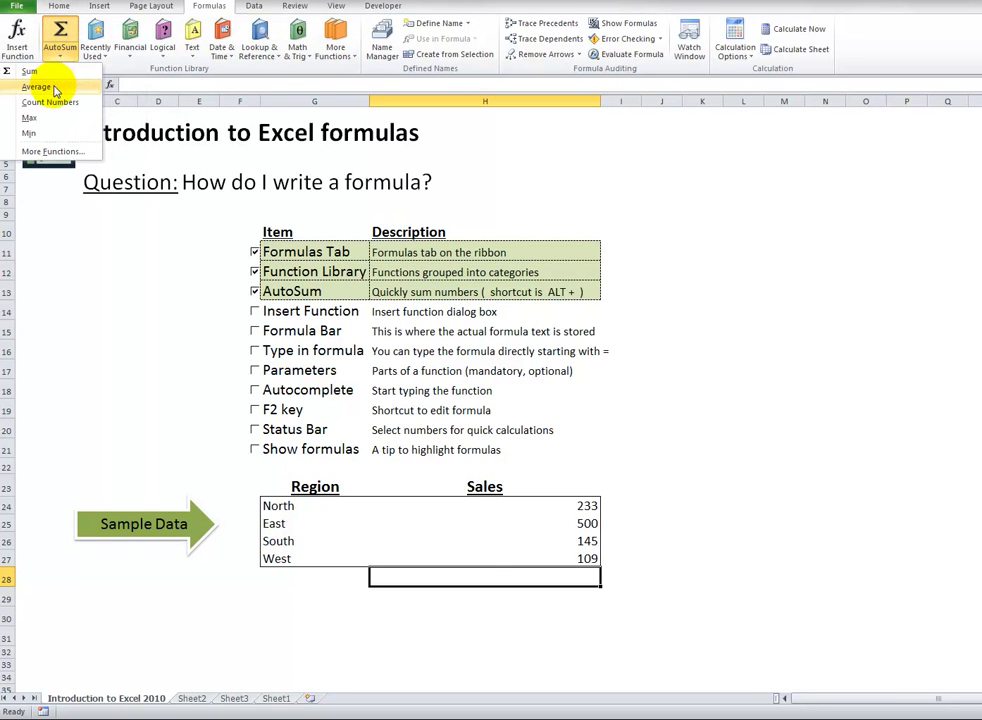
left_click(55, 88)
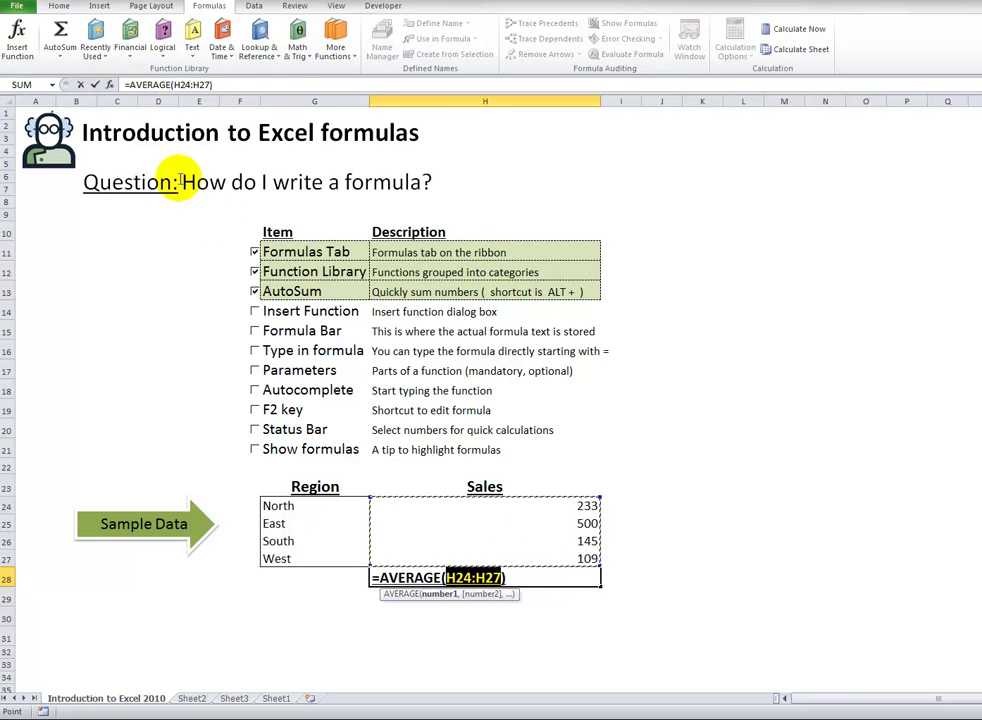
left_click(94, 84)
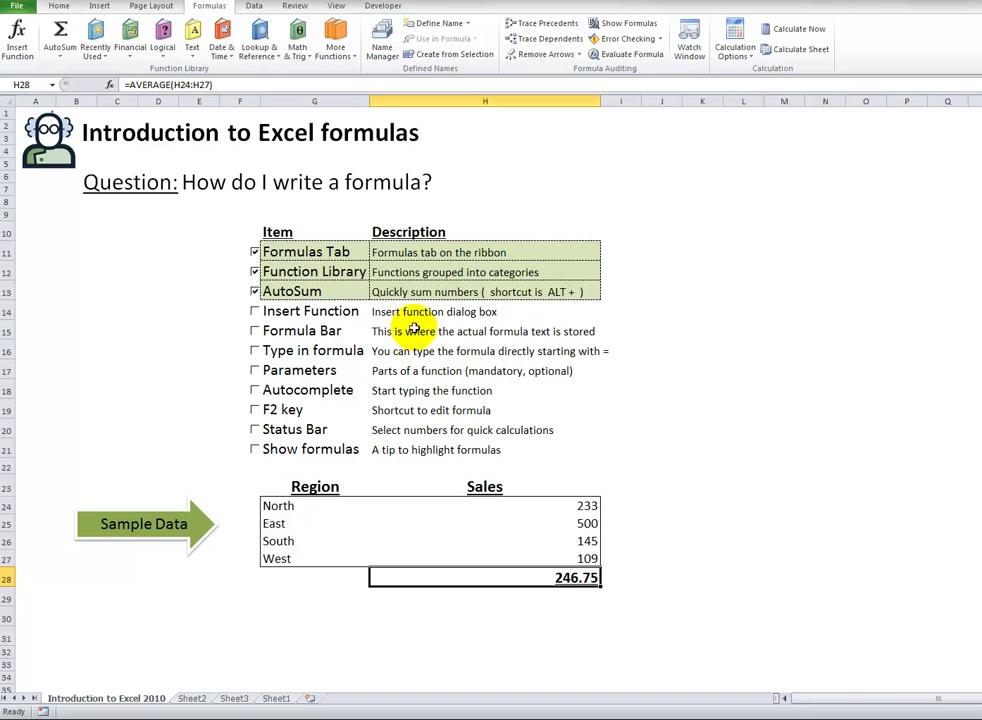
Tick the Insert Function item in the checklist.
left_click(415, 314)
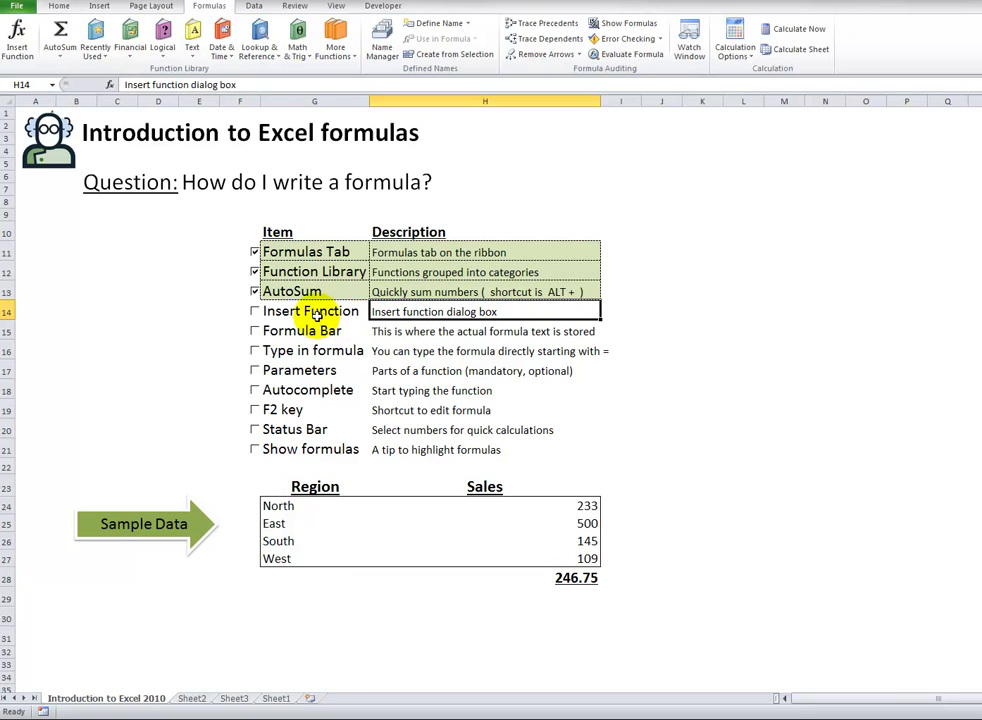
left_click(255, 312)
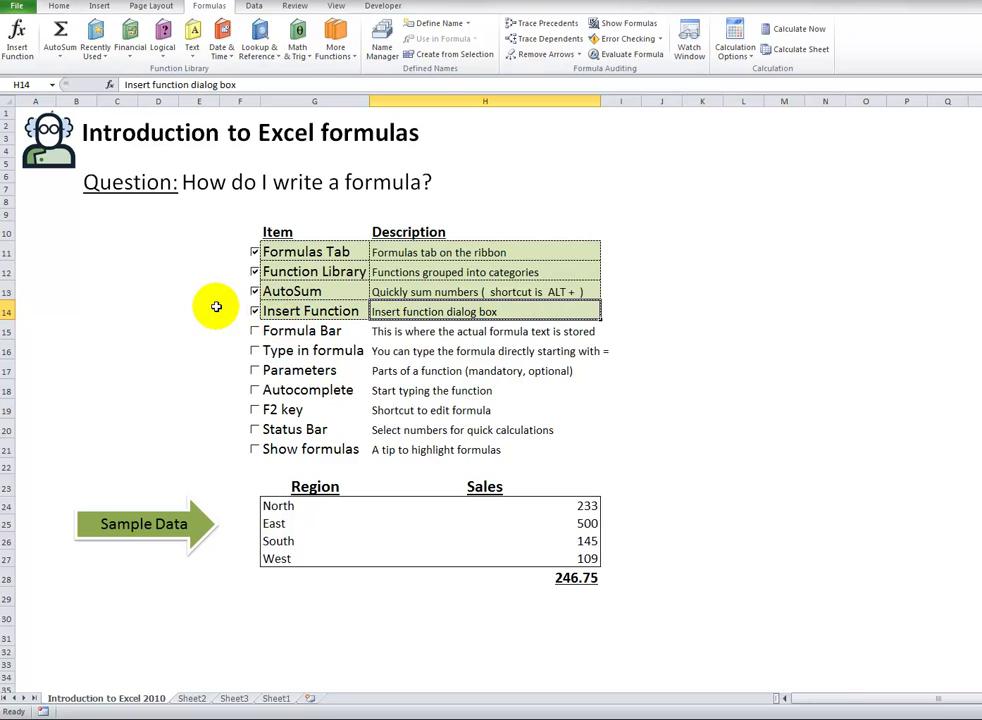
Search the Insert Function dialog for "min", look through the suggested functions, and close it without inserting anything.
left_click(111, 86)
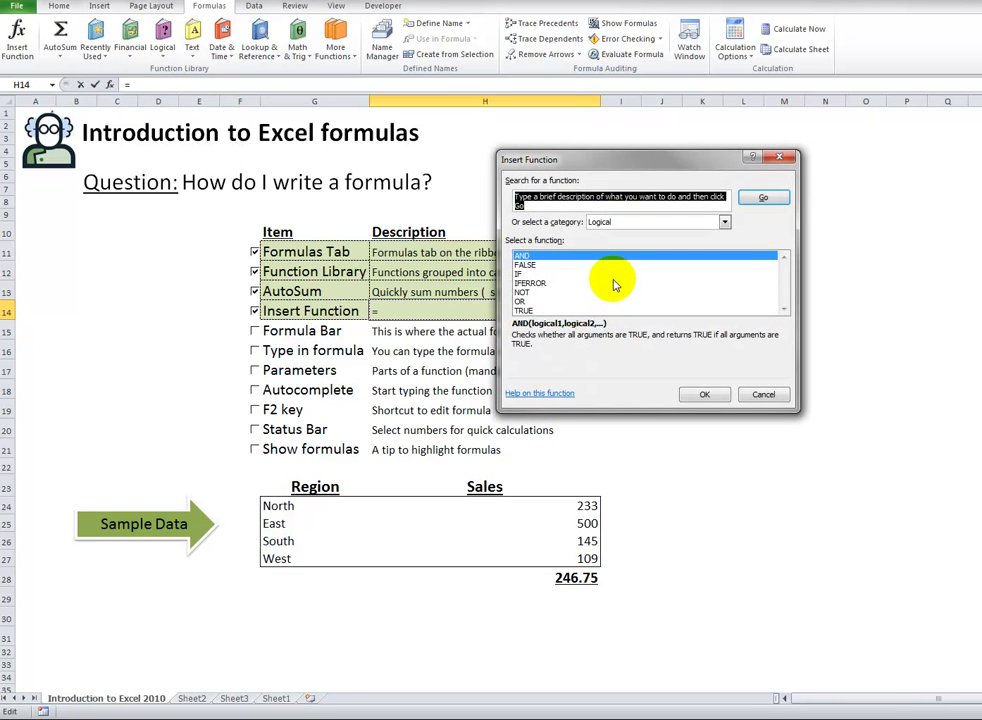
left_click(723, 223)
left_click(723, 224)
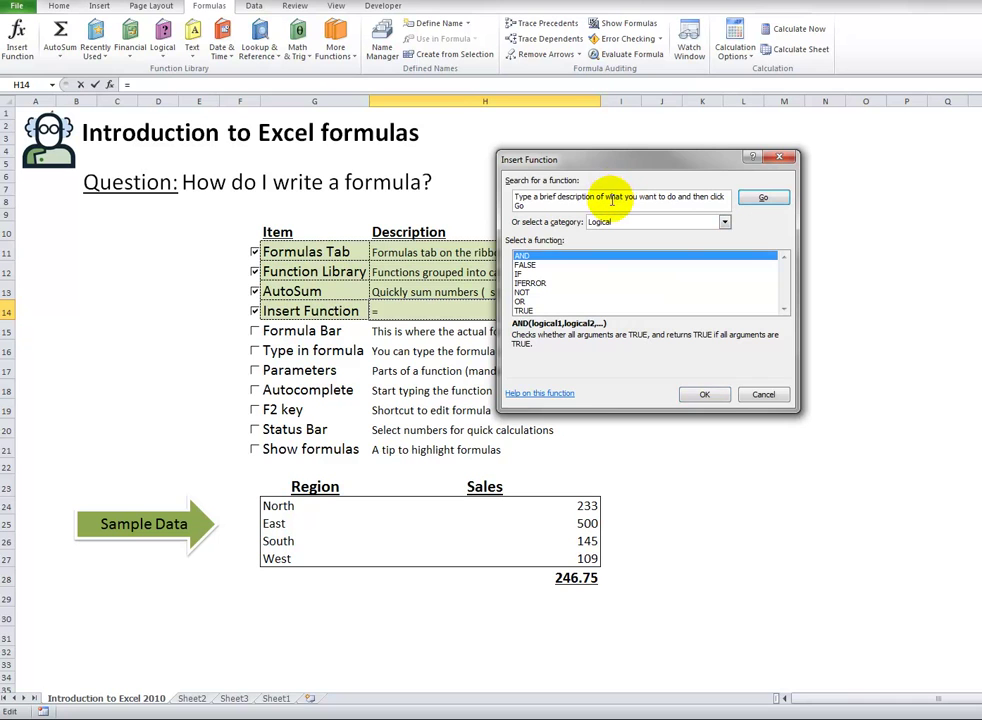
left_click(611, 202)
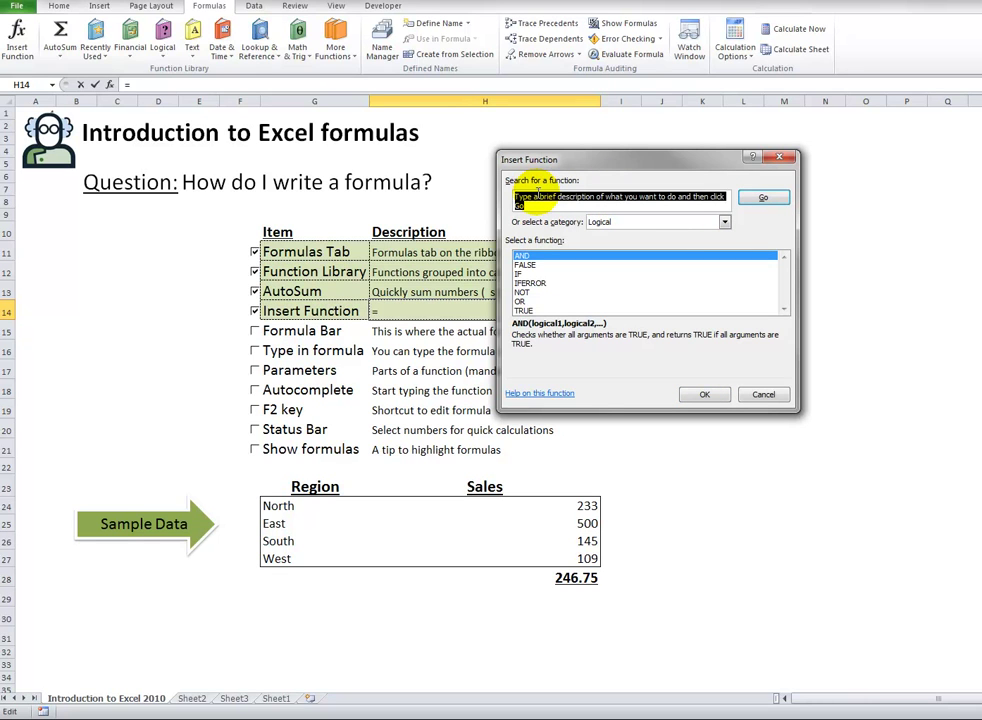
type("min")
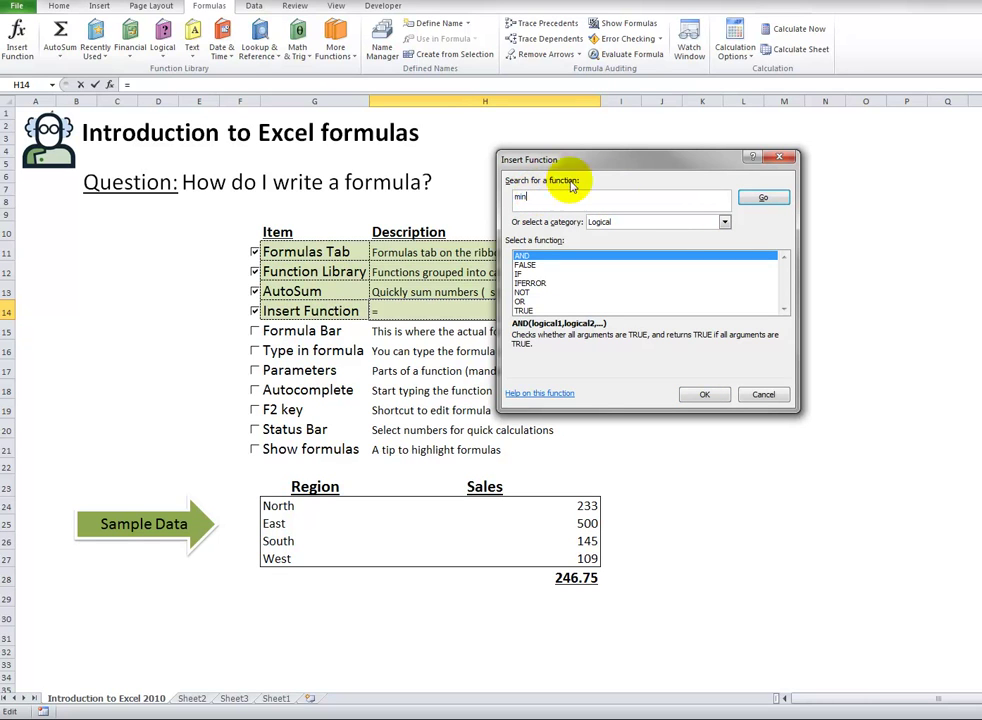
left_click(762, 199)
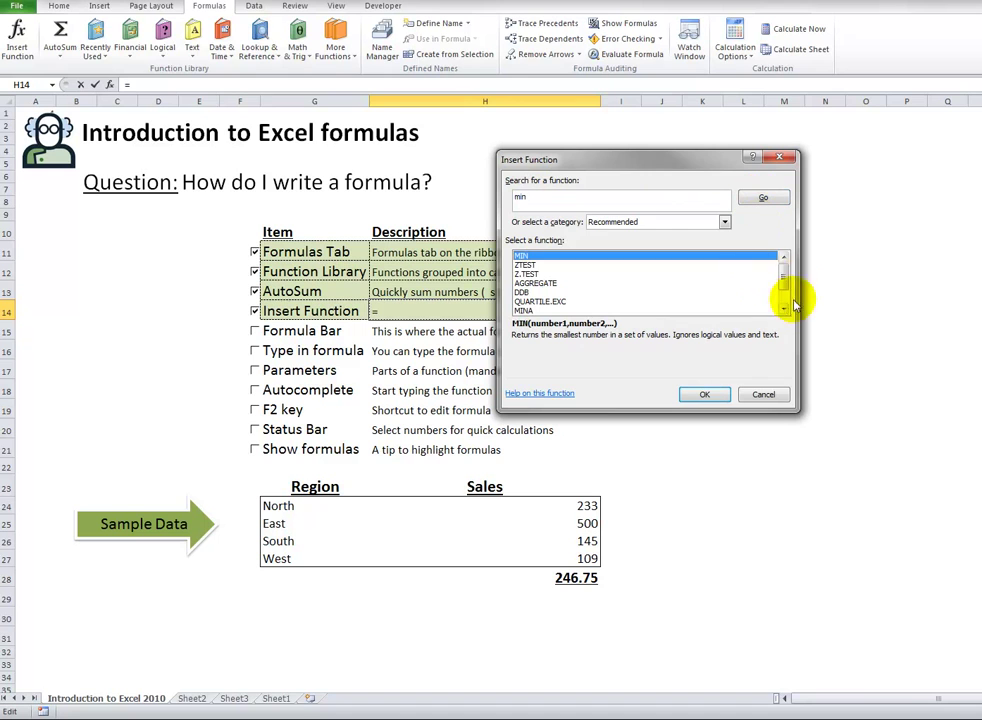
left_click_drag(785, 277, 783, 250)
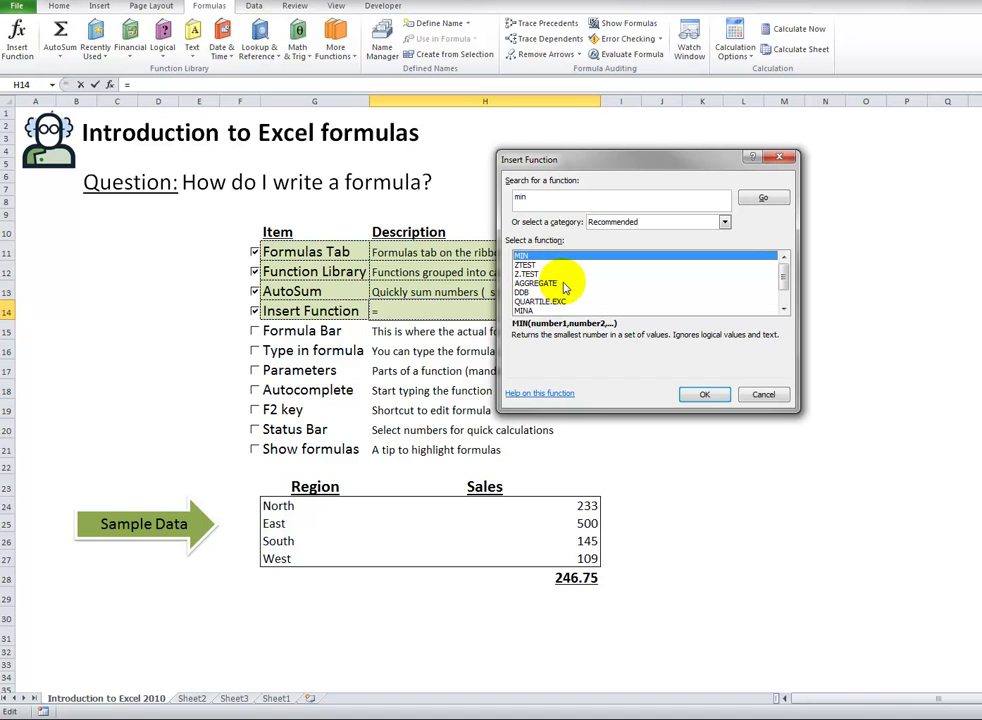
left_click(767, 400)
Tick the Formula Bar and Type in formula items in the checklist, viewing the formula behind cell H28 in between.
left_click(438, 335)
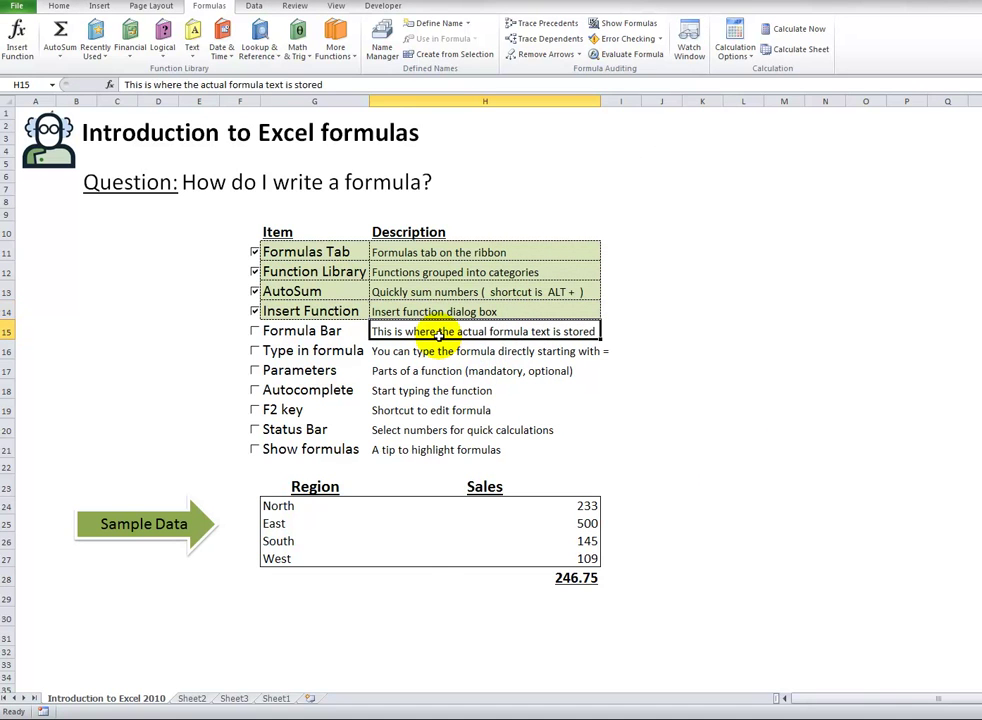
left_click(256, 331)
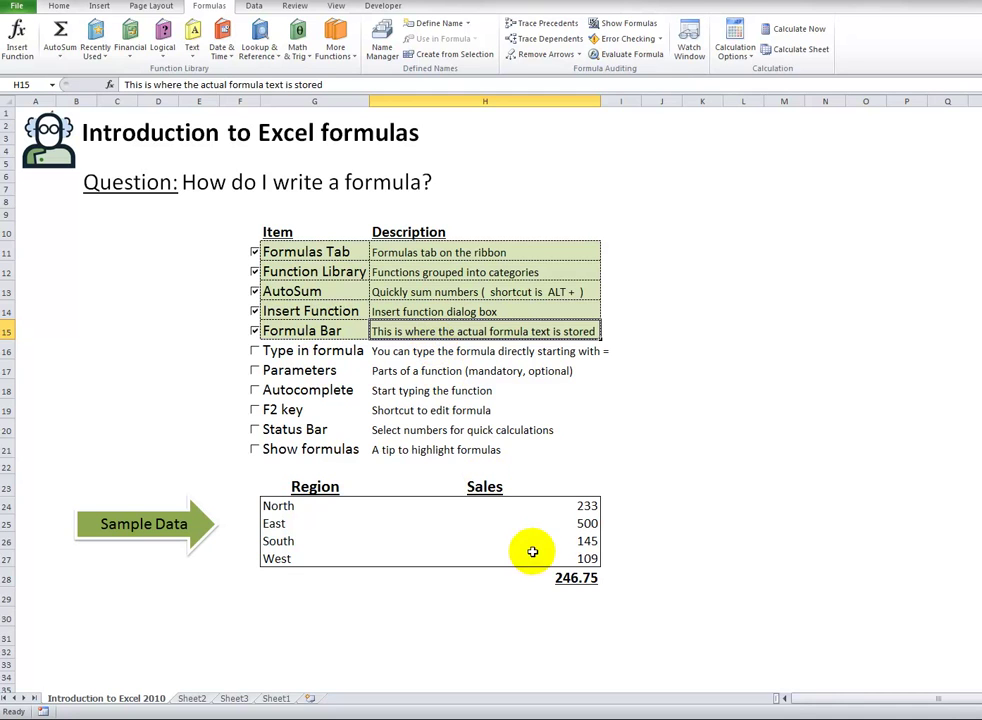
left_click(568, 580)
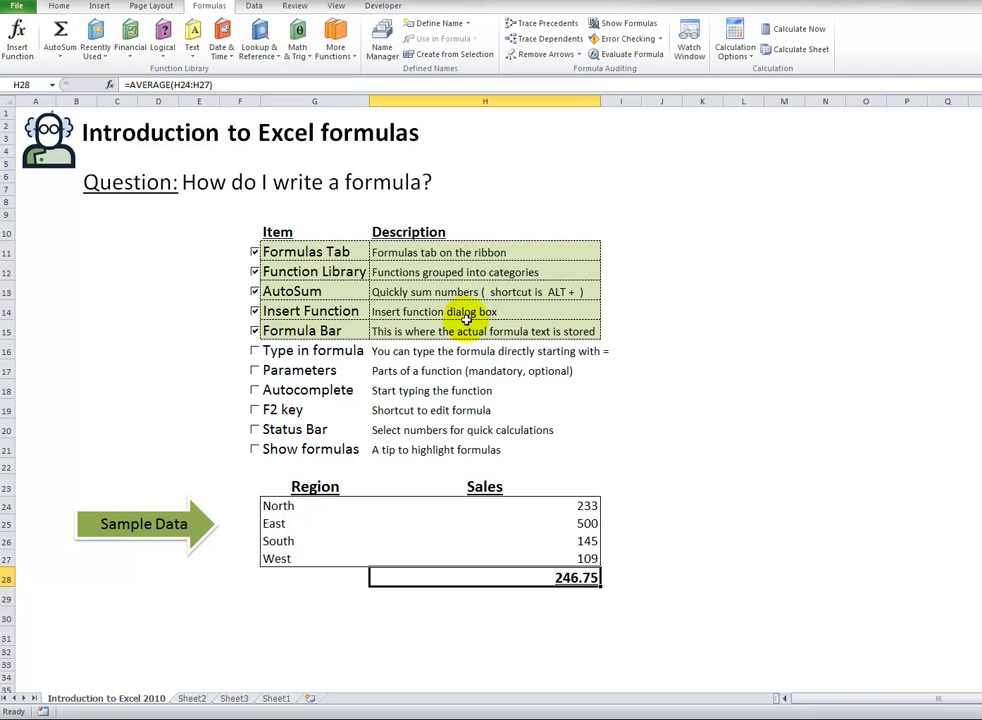
left_click(452, 353)
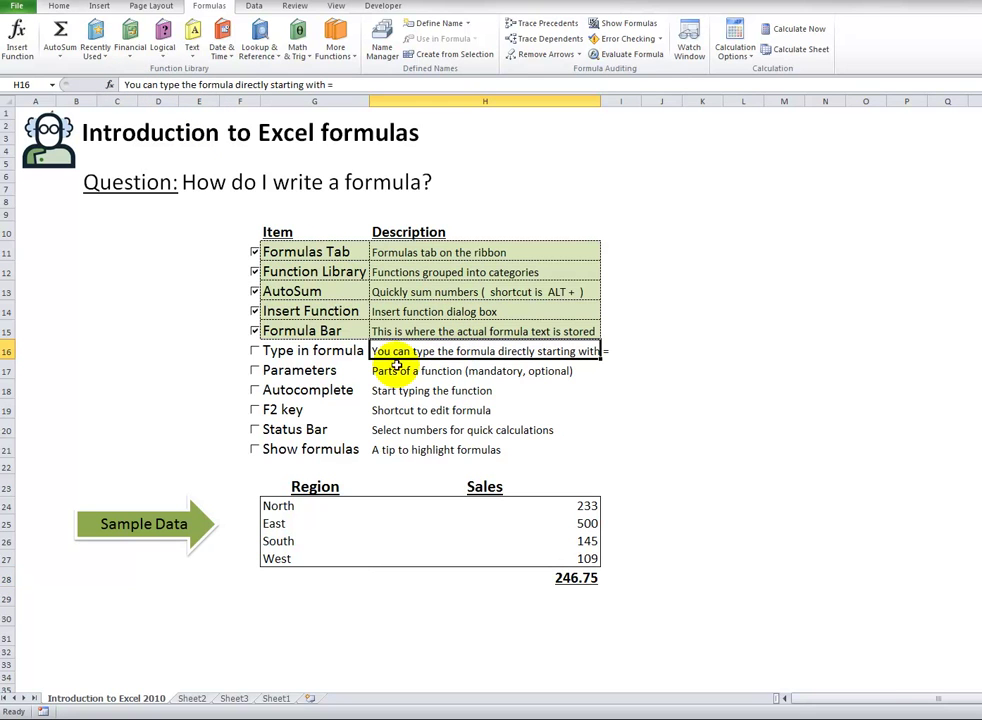
left_click(256, 351)
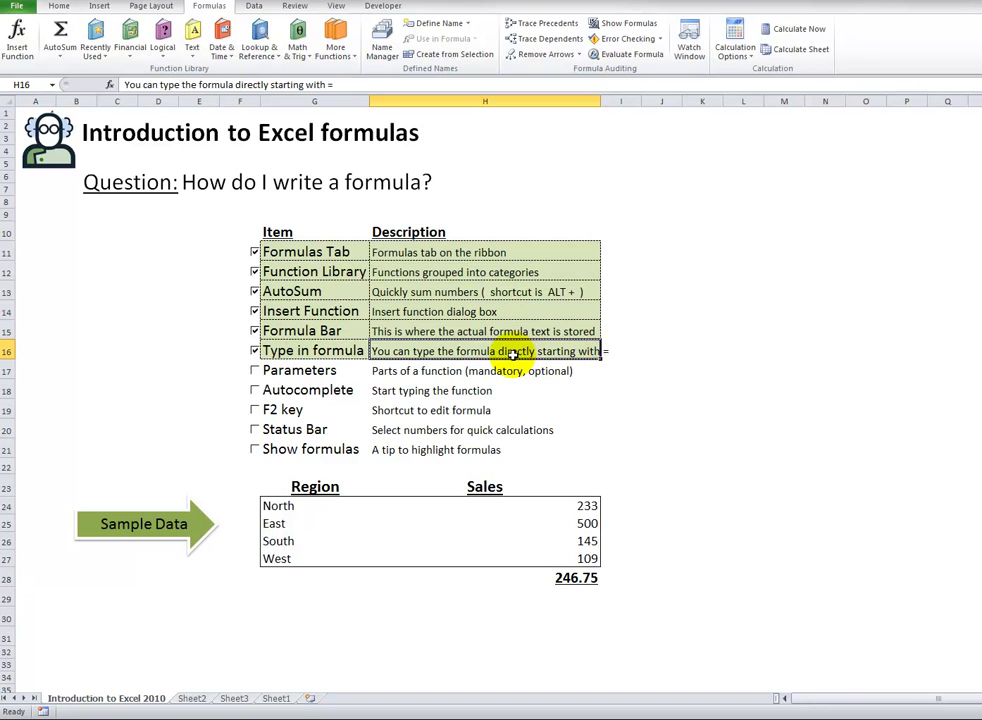
Enter the formula =MIN(H24:H27) in cell H30, and clear the cell again.
left_click(555, 621)
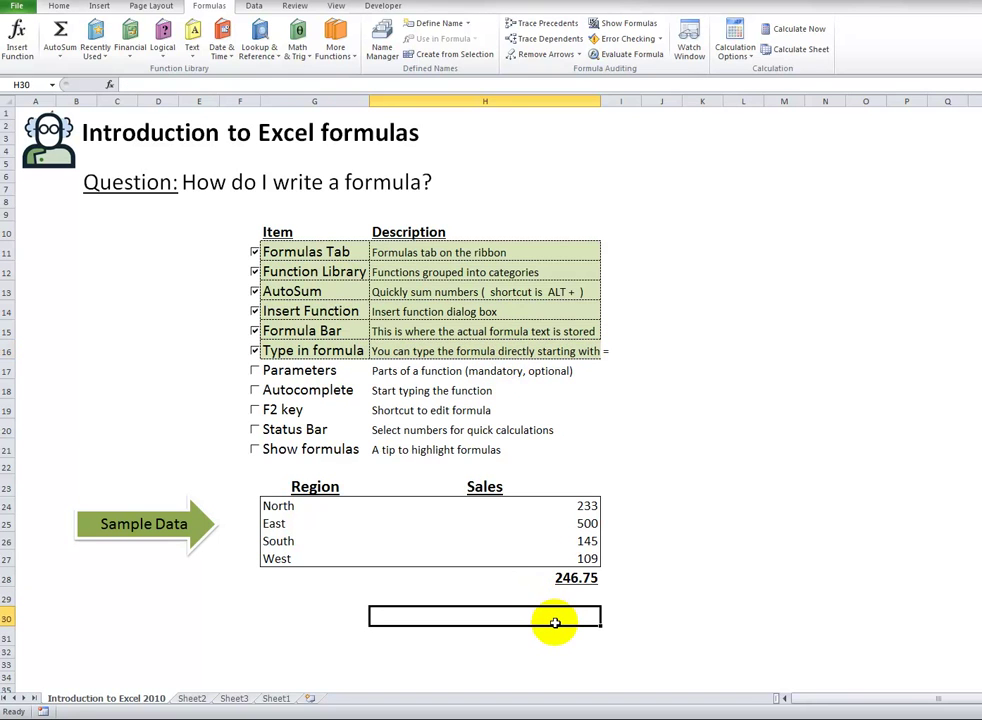
type("=min")
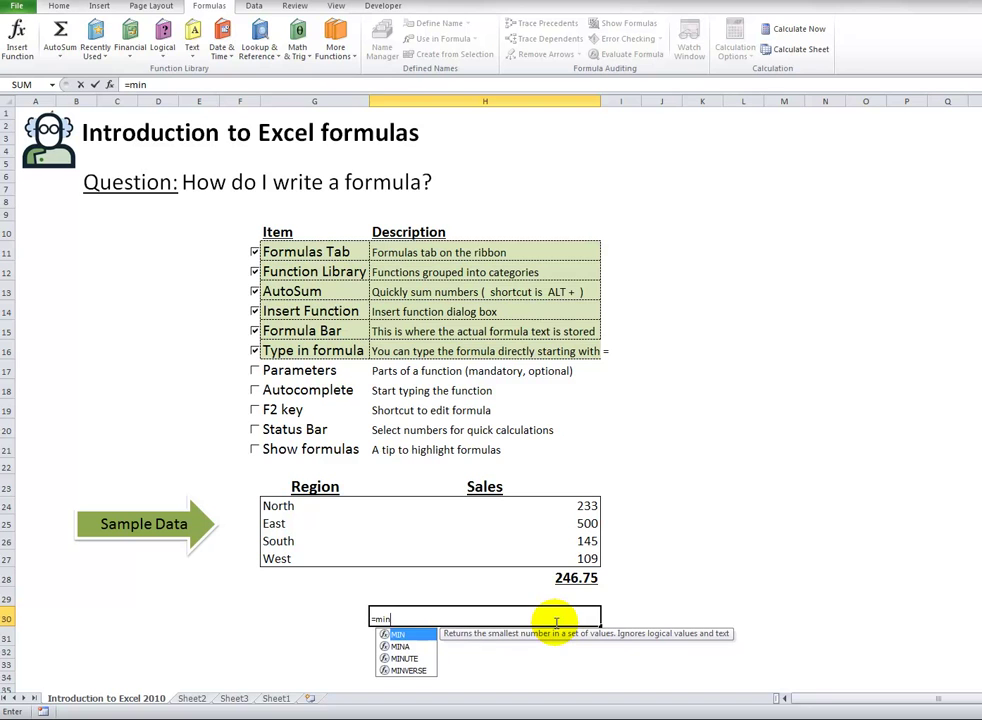
type("(")
left_click_drag(596, 560, 581, 505)
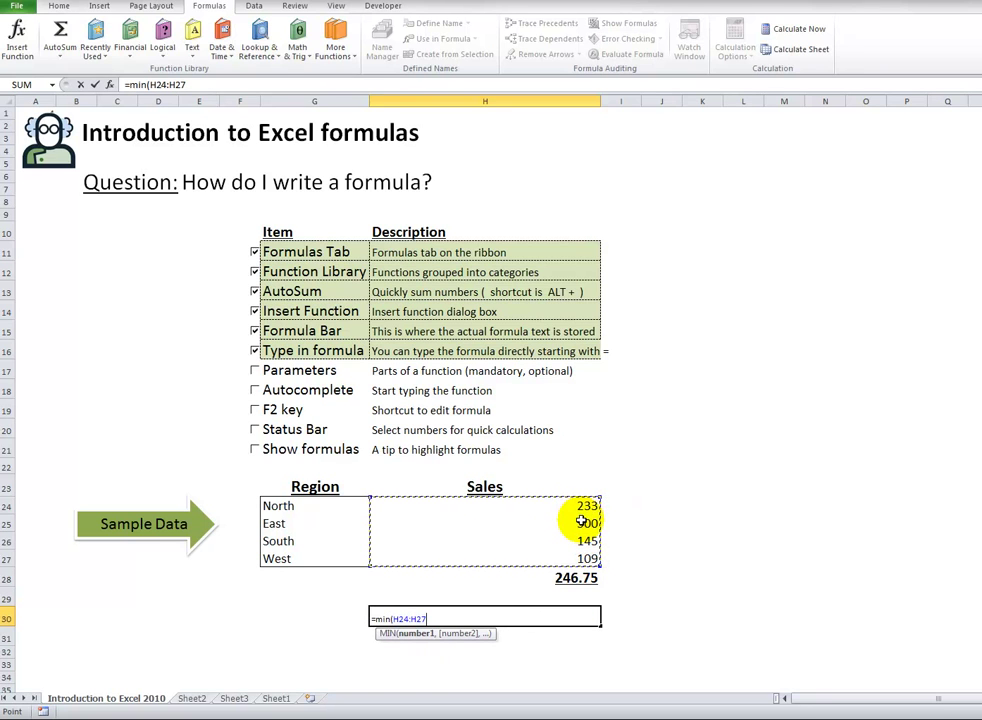
type(")")
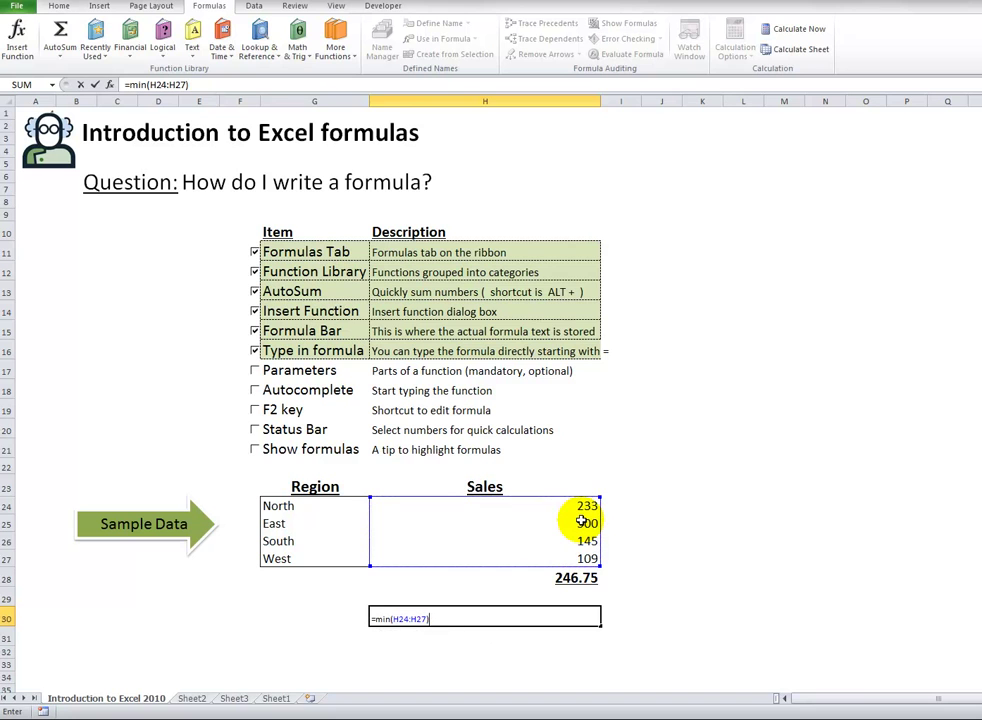
left_click(100, 88)
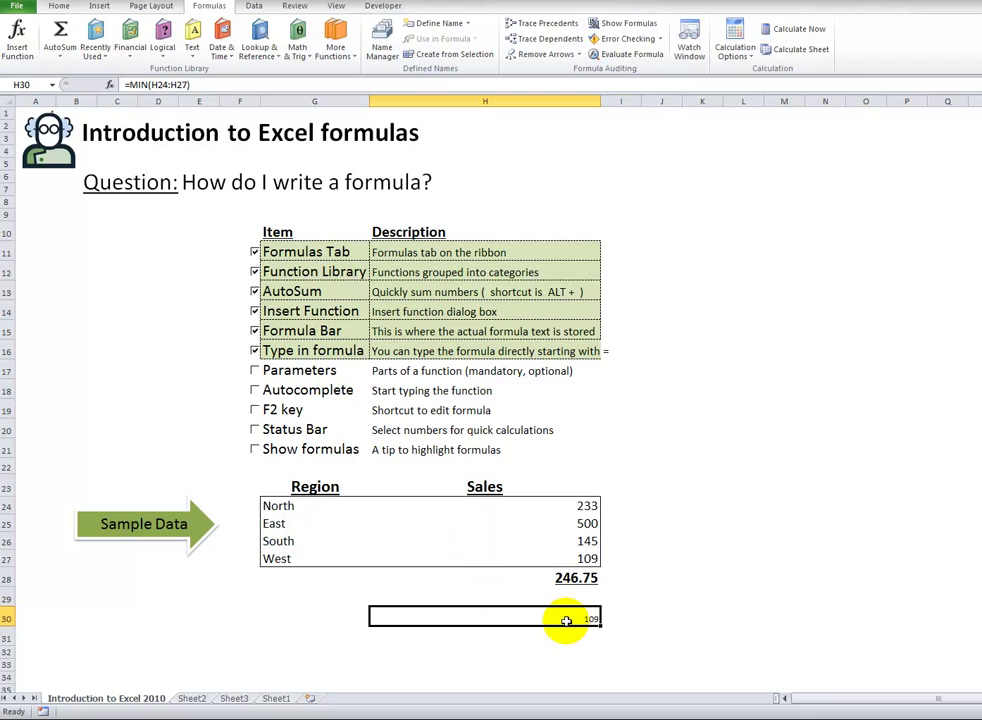
key("Delete")
Tick the Parameters item in the checklist.
left_click(433, 371)
left_click(256, 370)
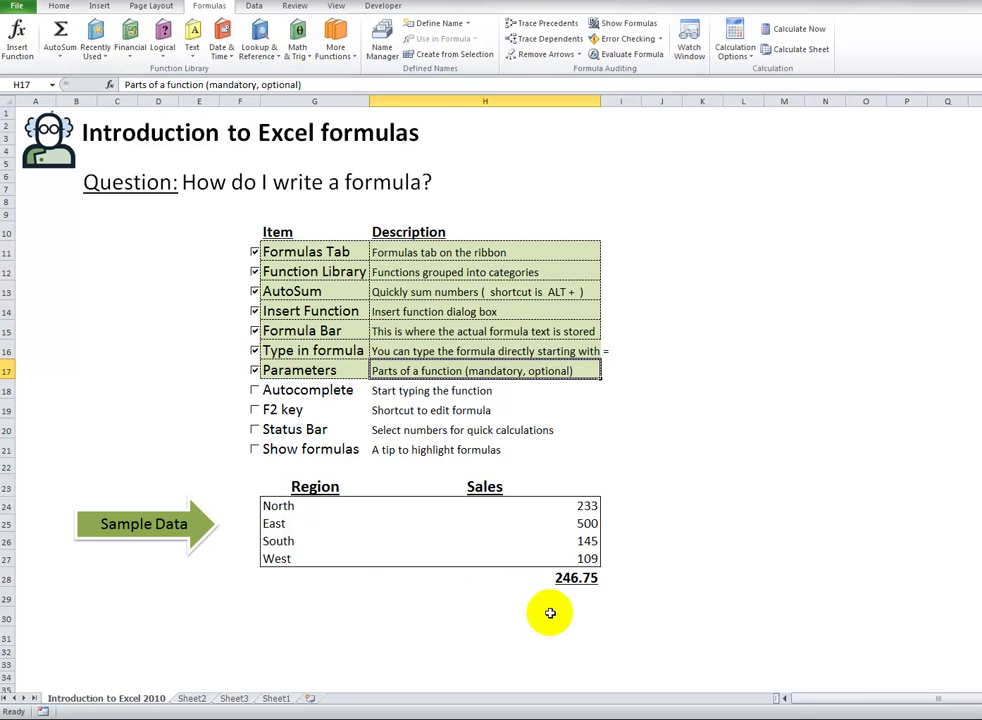
Add 999 as a second argument to the AVERAGE formula in cell H28.
left_click(561, 578)
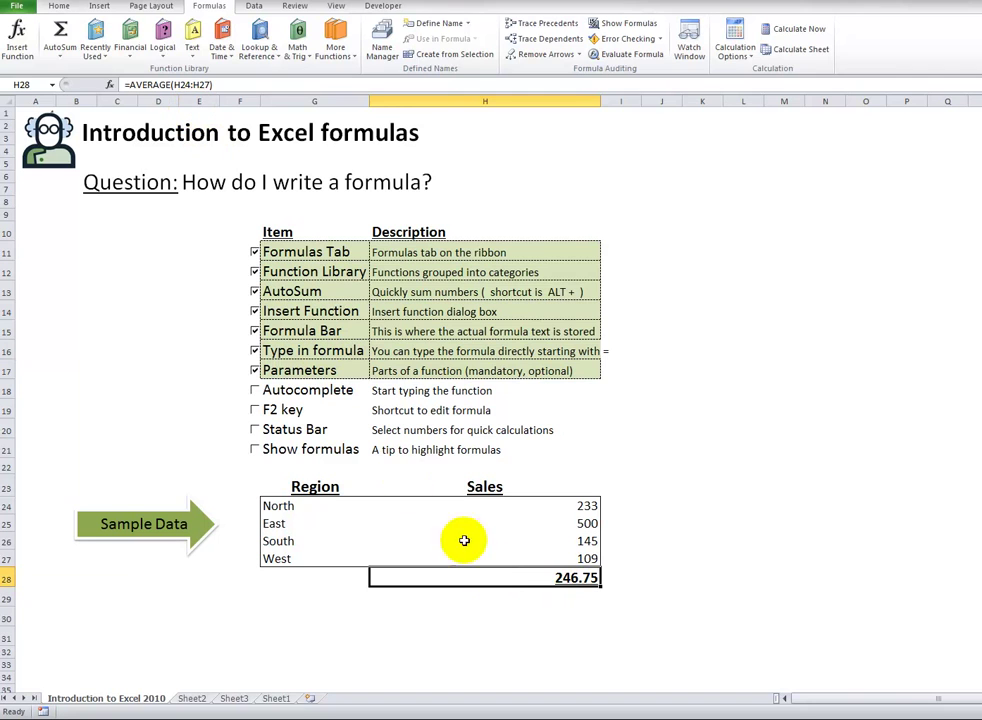
left_click(203, 84)
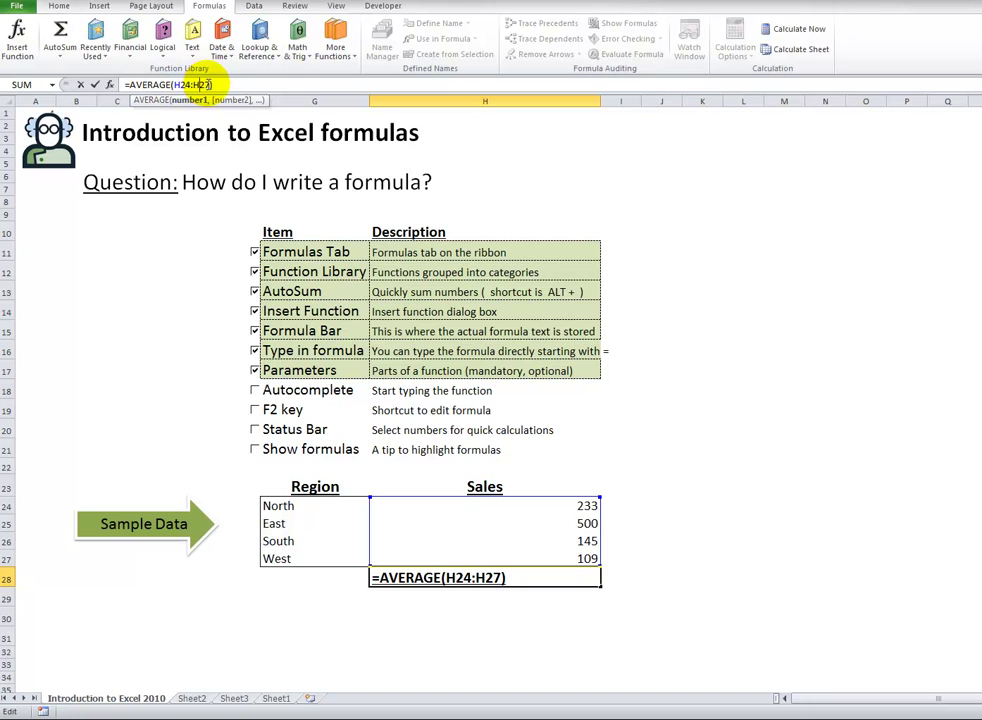
type(",")
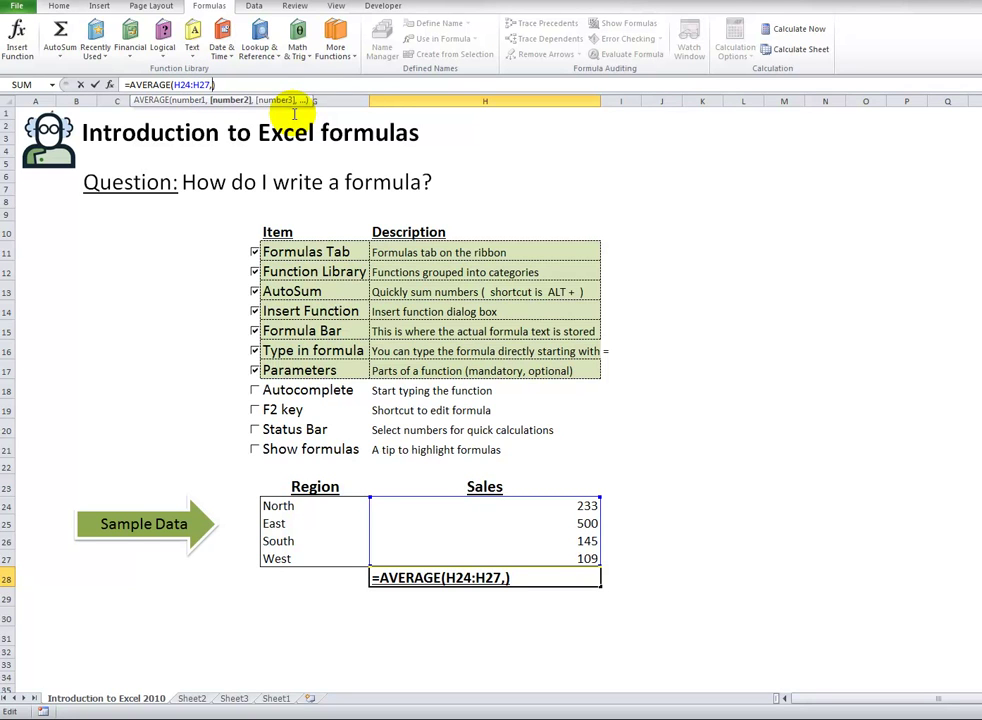
type("999")
key("ctrl+Return")
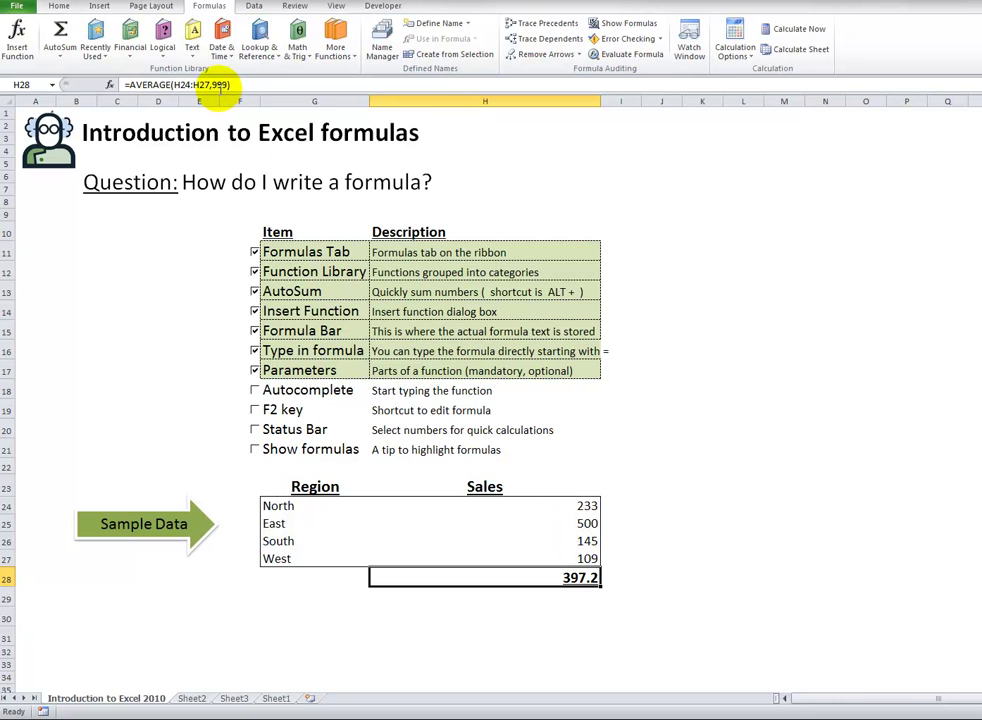
Replace the AVERAGE function name in H28's formula with sum, keeping its arguments.
left_click(171, 86)
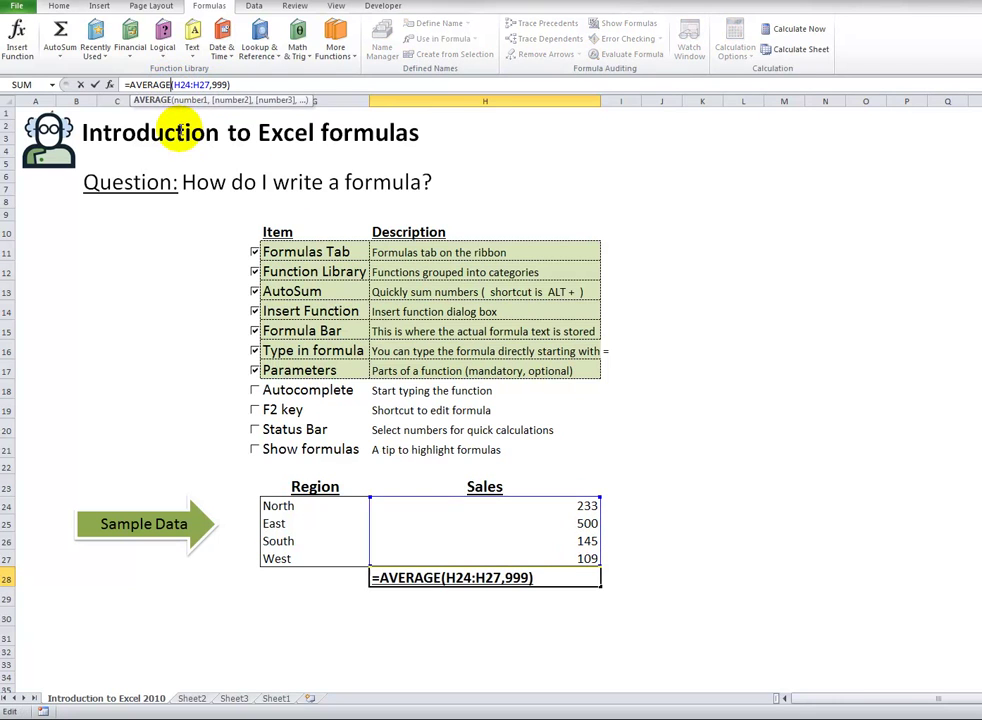
key("BackSpace")
key("BackSpace")
key("BackSpace")
key("BackSpace")
key("BackSpace")
key("BackSpace")
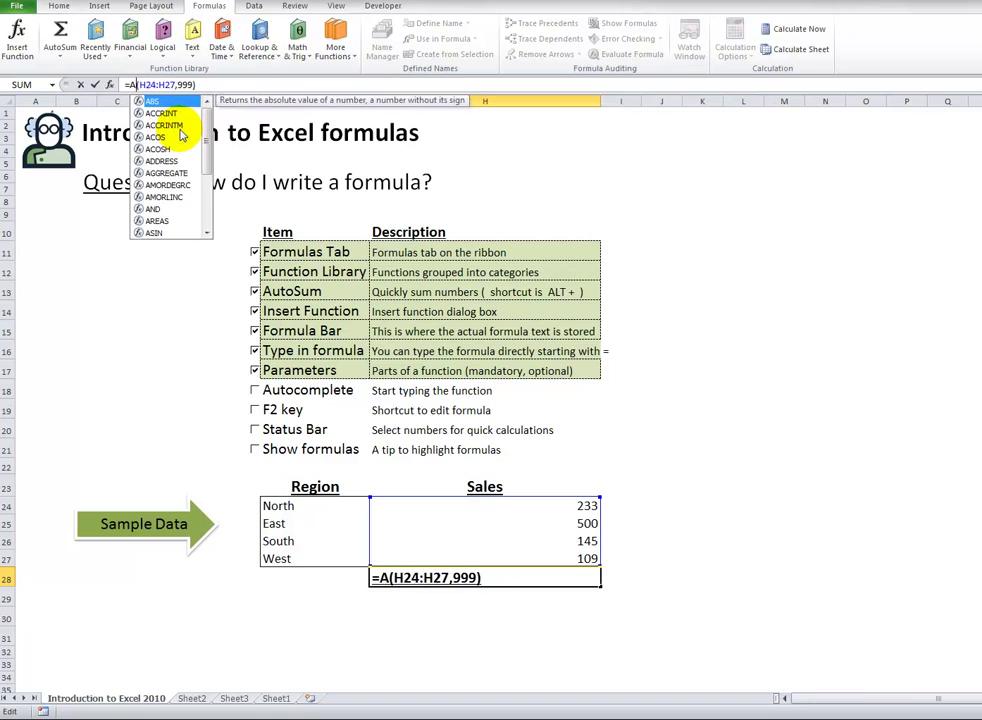
key("BackSpace")
type("sum")
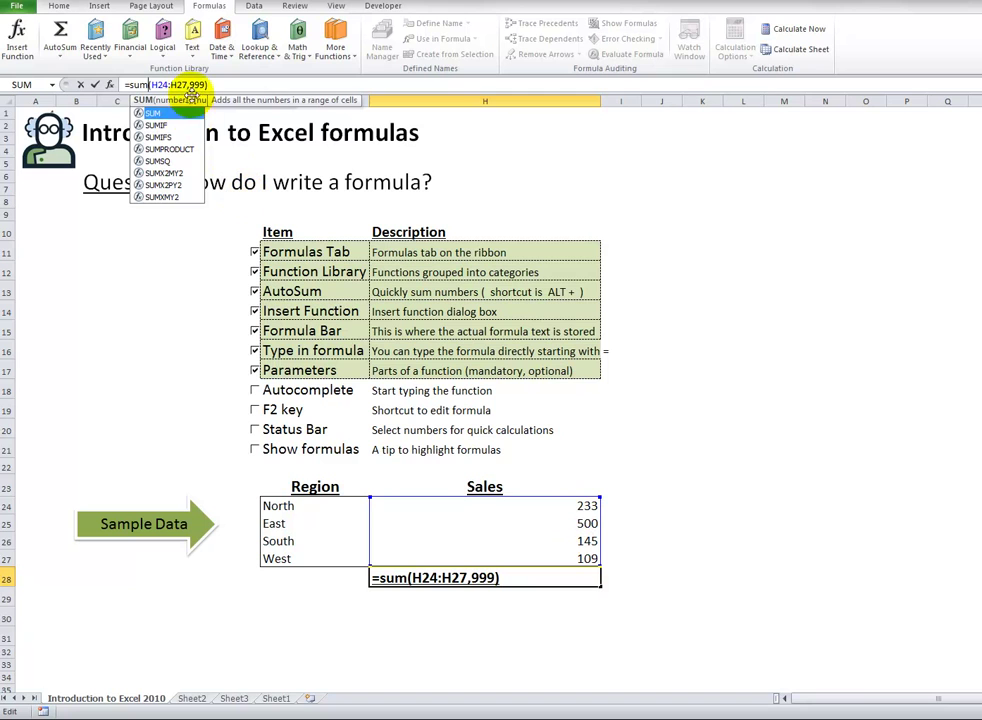
Replace the 999 argument in H28's formula with a reference to cell L18 and commit the formula.
left_click(191, 84)
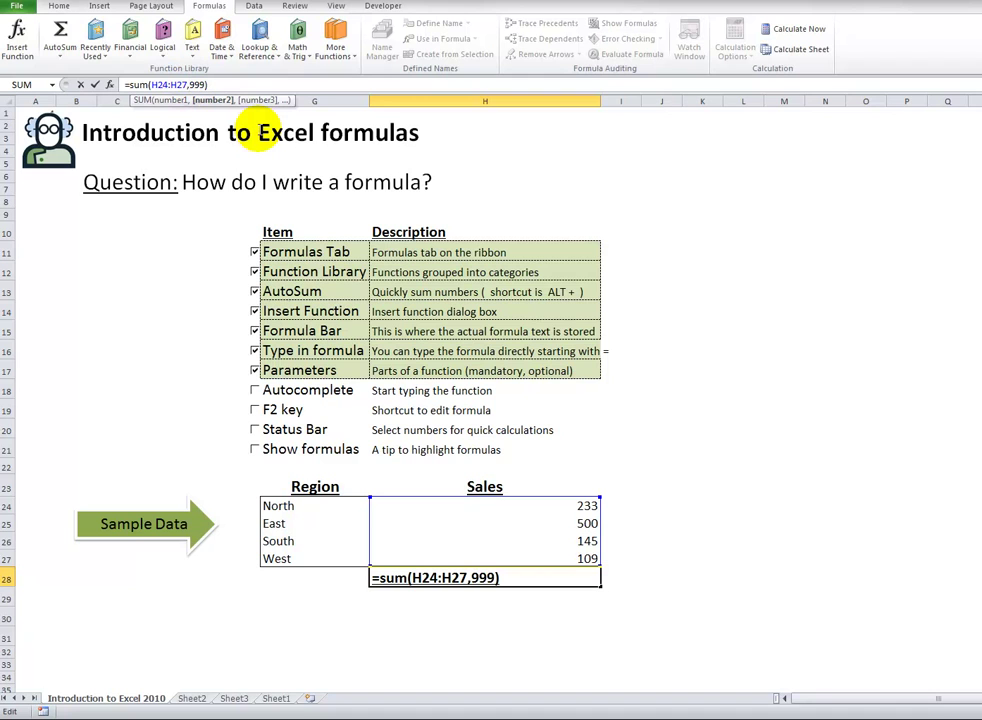
key("BackSpace")
key("BackSpace")
key("BackSpace")
left_click(749, 385)
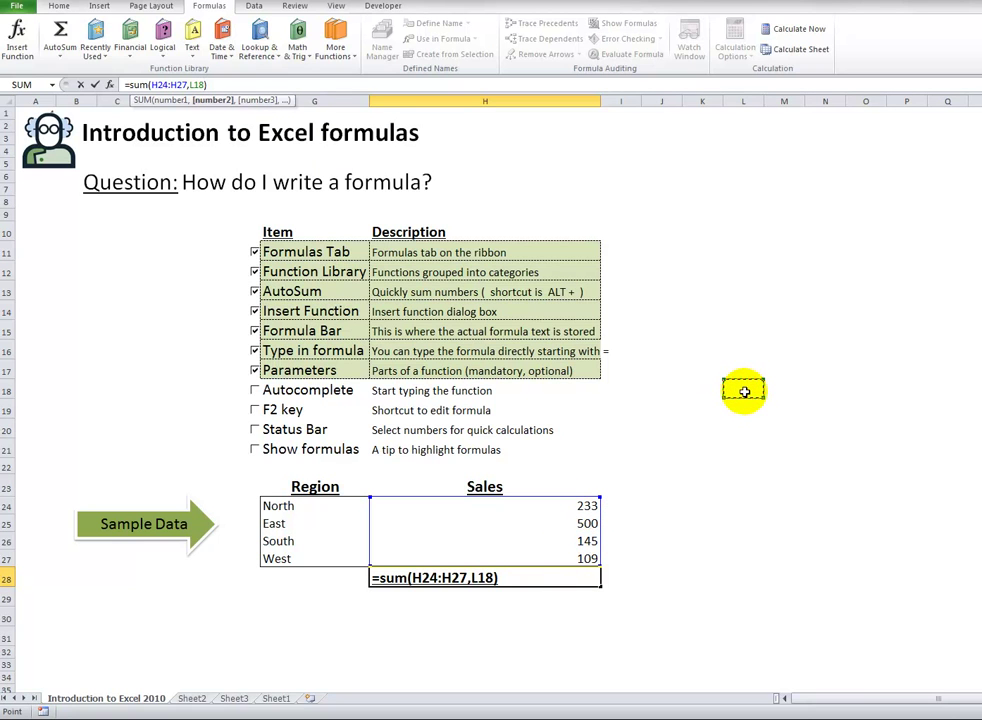
key("Return")
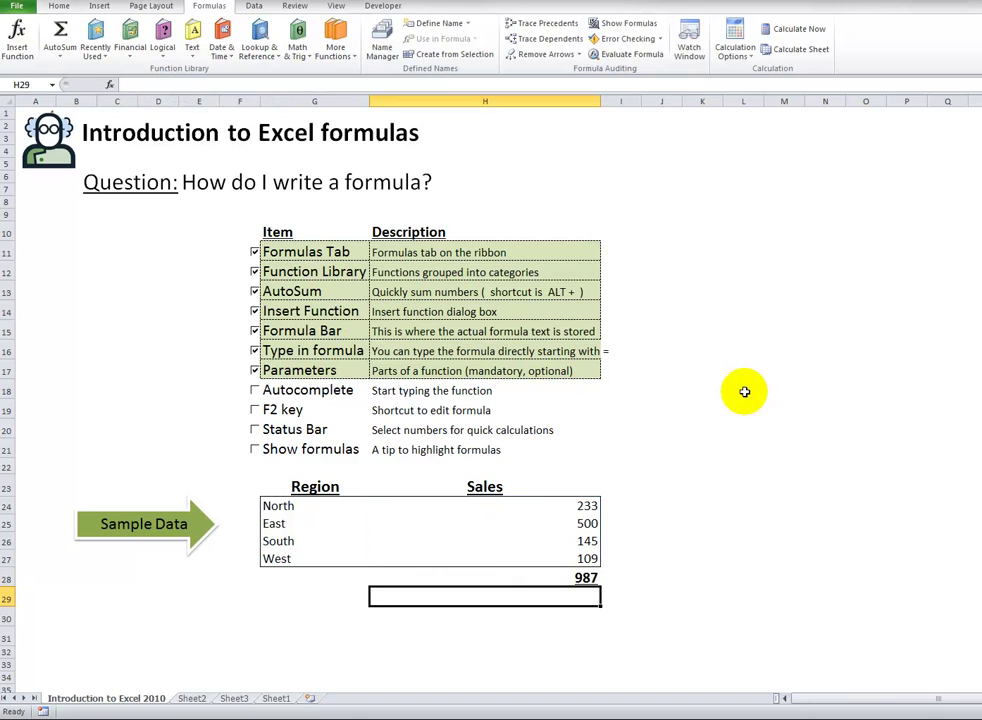
Clear cell H28 and tick the Autocomplete item in the checklist.
left_click(588, 578)
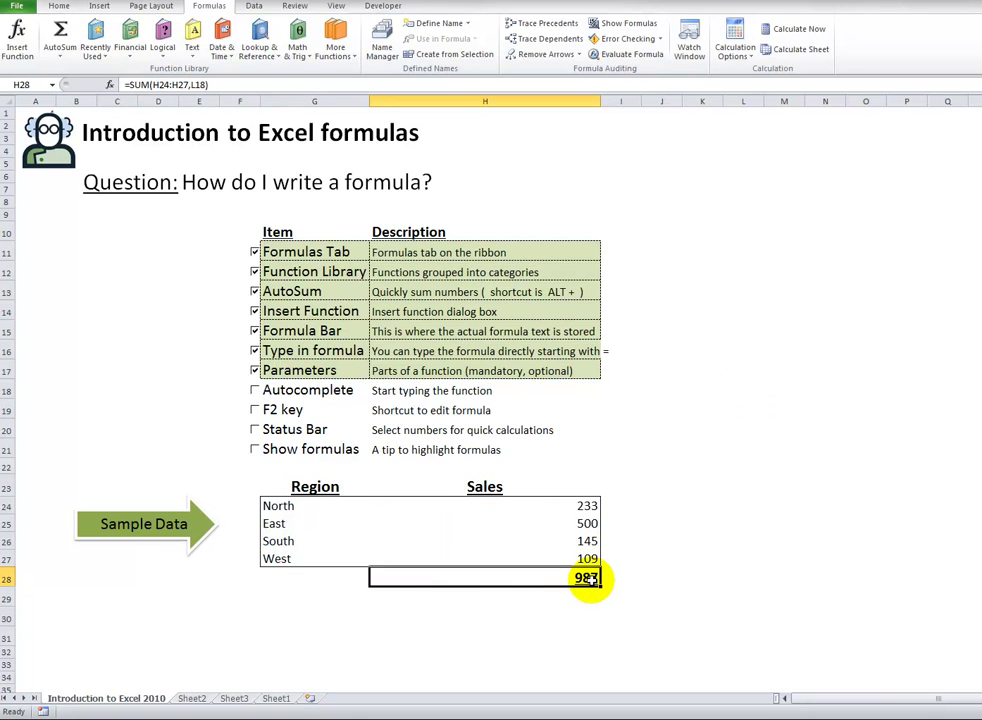
key("Delete")
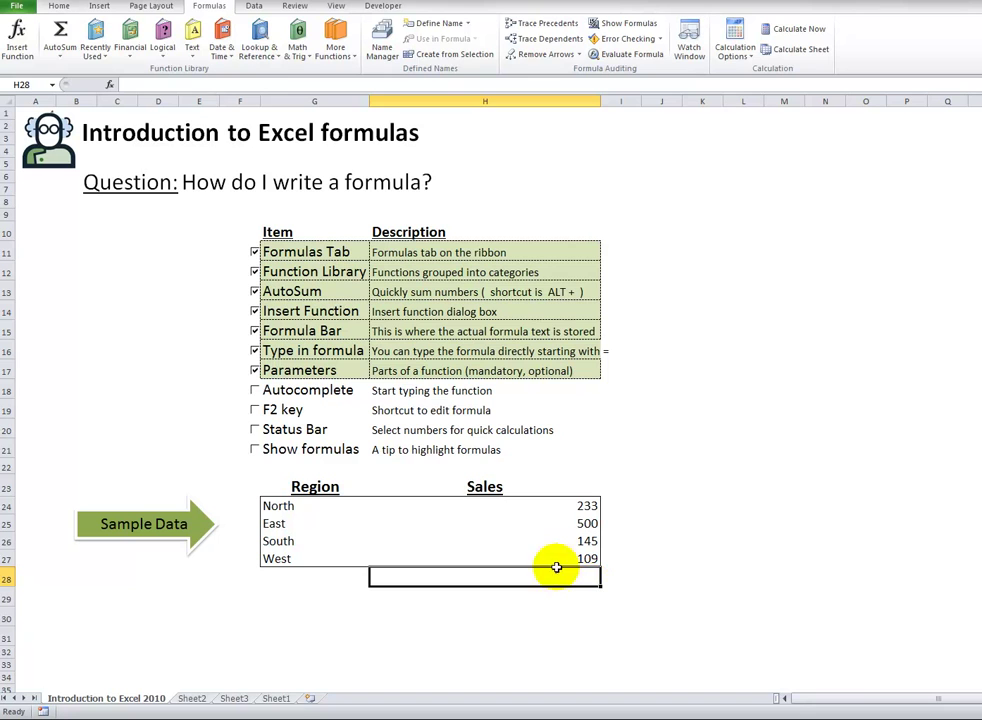
left_click(441, 392)
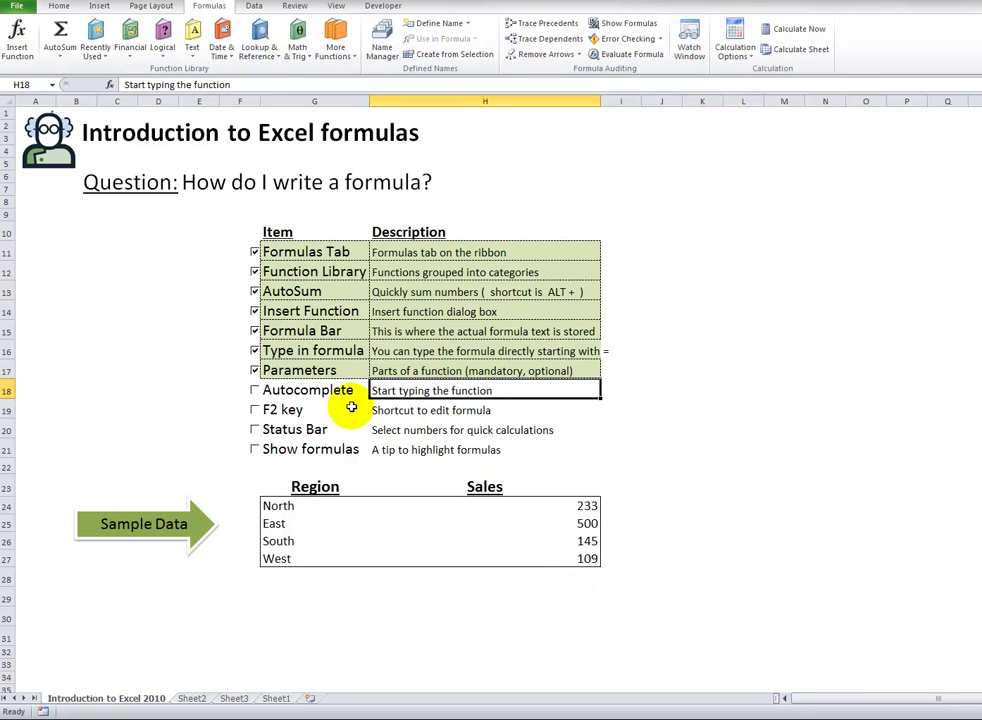
left_click(254, 390)
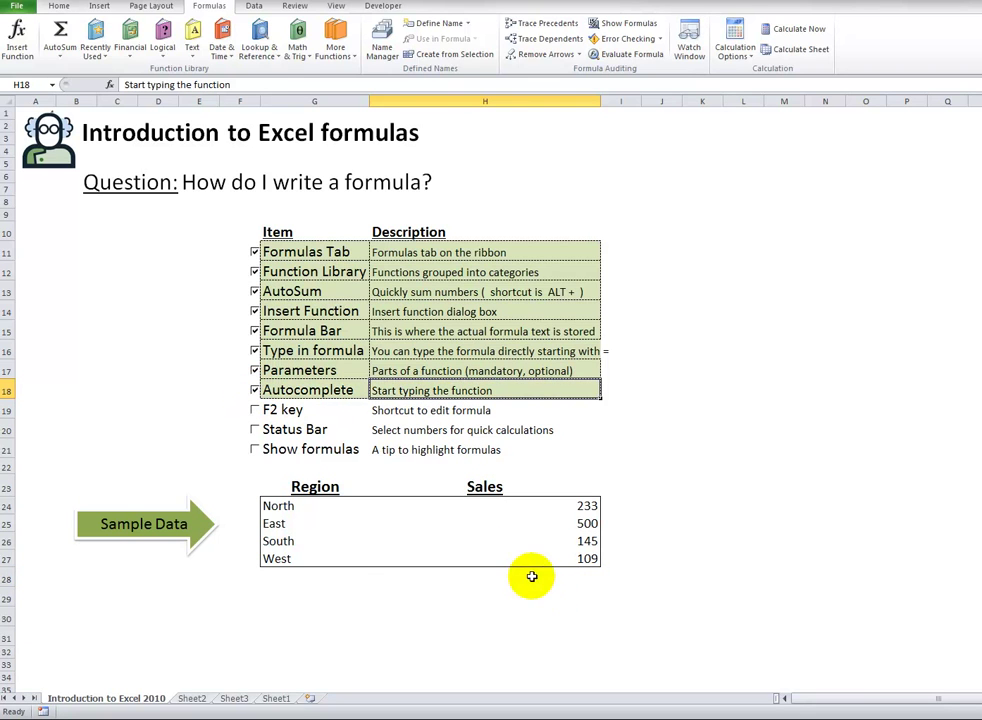
Enter the formula =SUM(H24:H27) in cell H28, looking through the function suggestions on the way, and view the finished formula.
left_click(531, 576)
type("=")
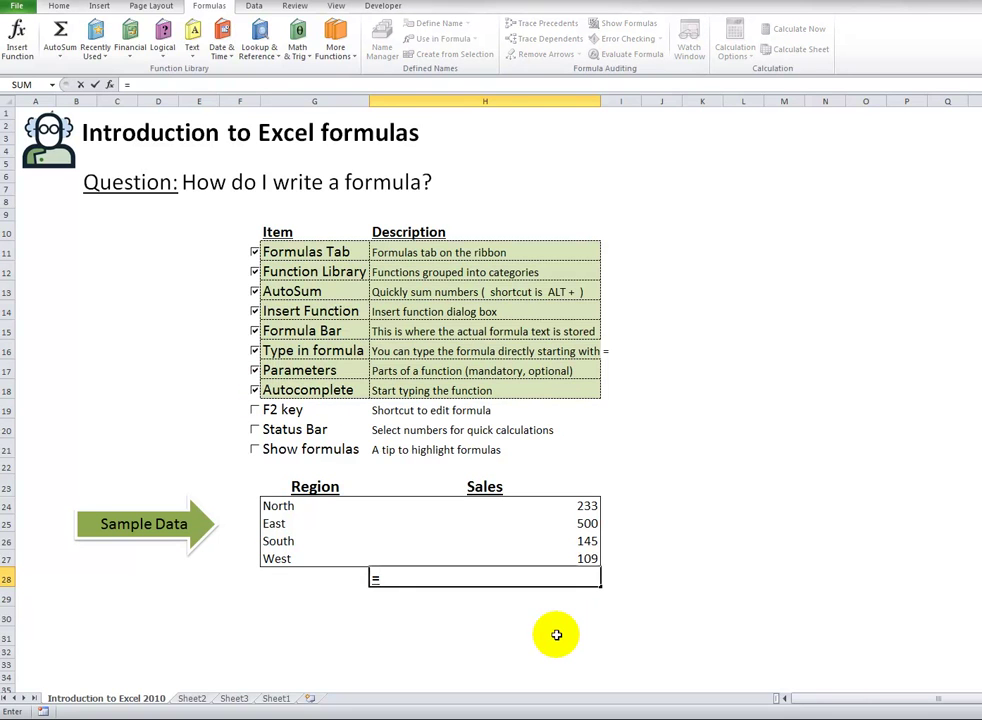
type("s")
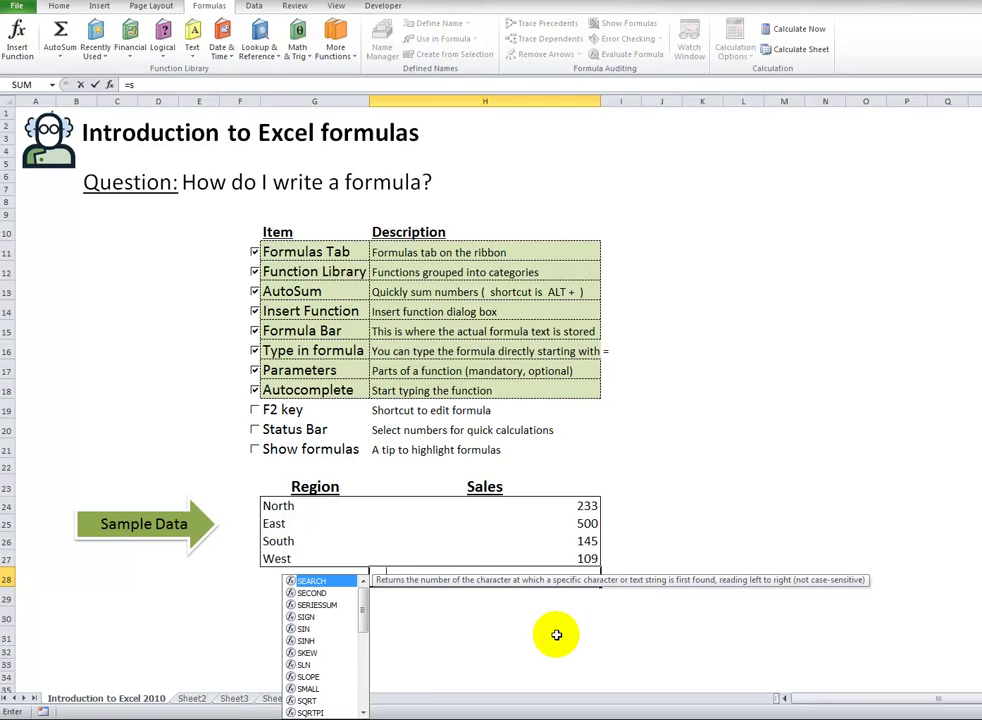
left_click_drag(368, 614, 368, 577)
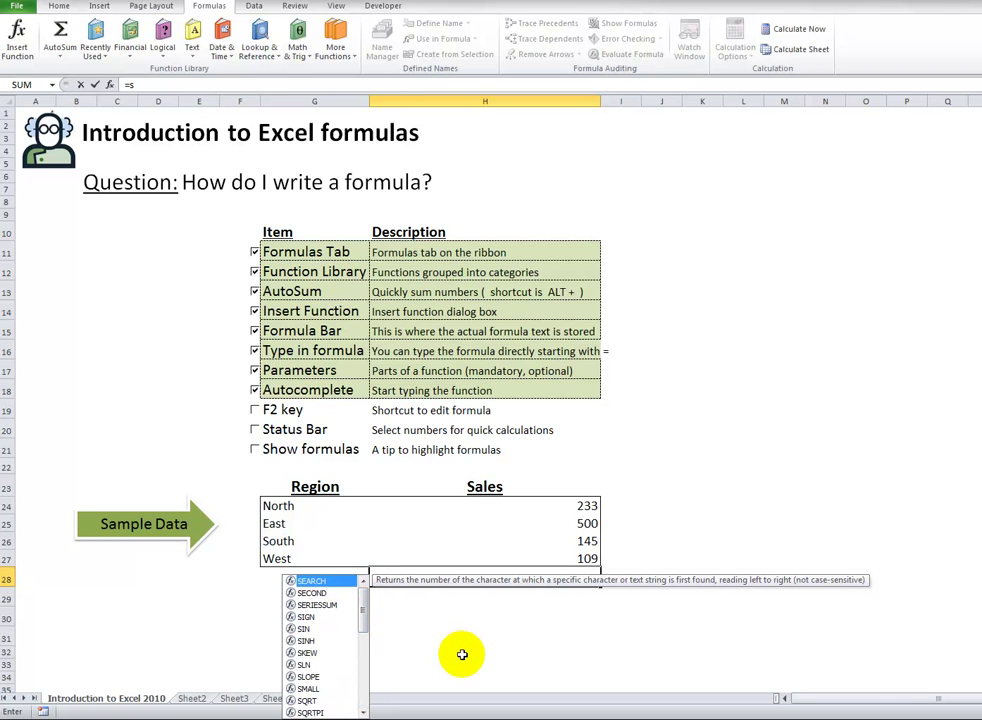
type("um")
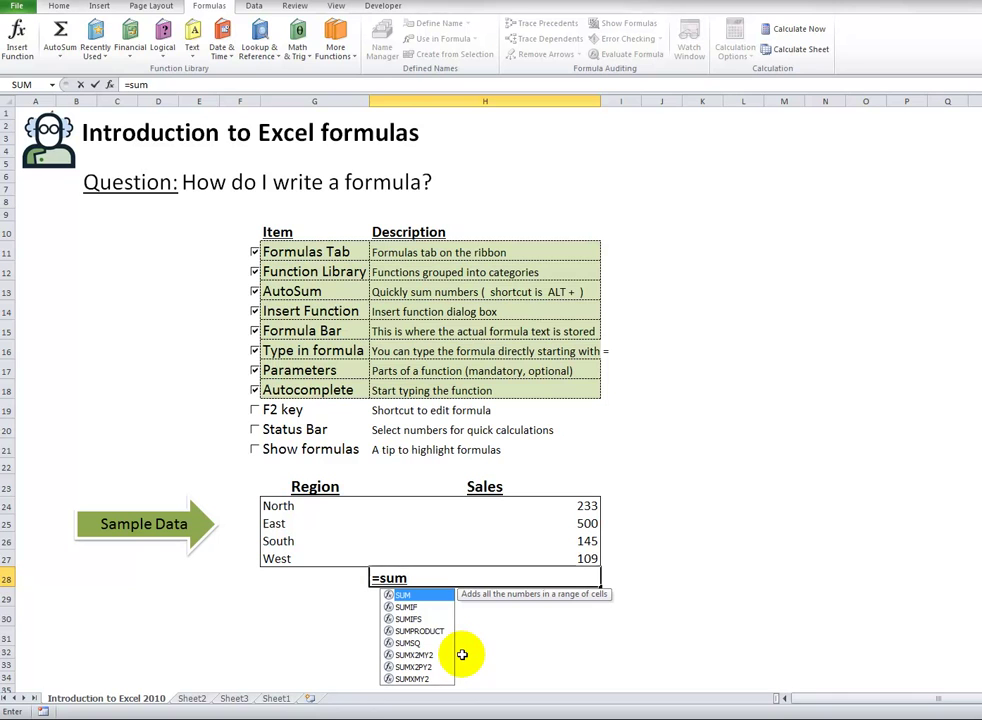
type("(")
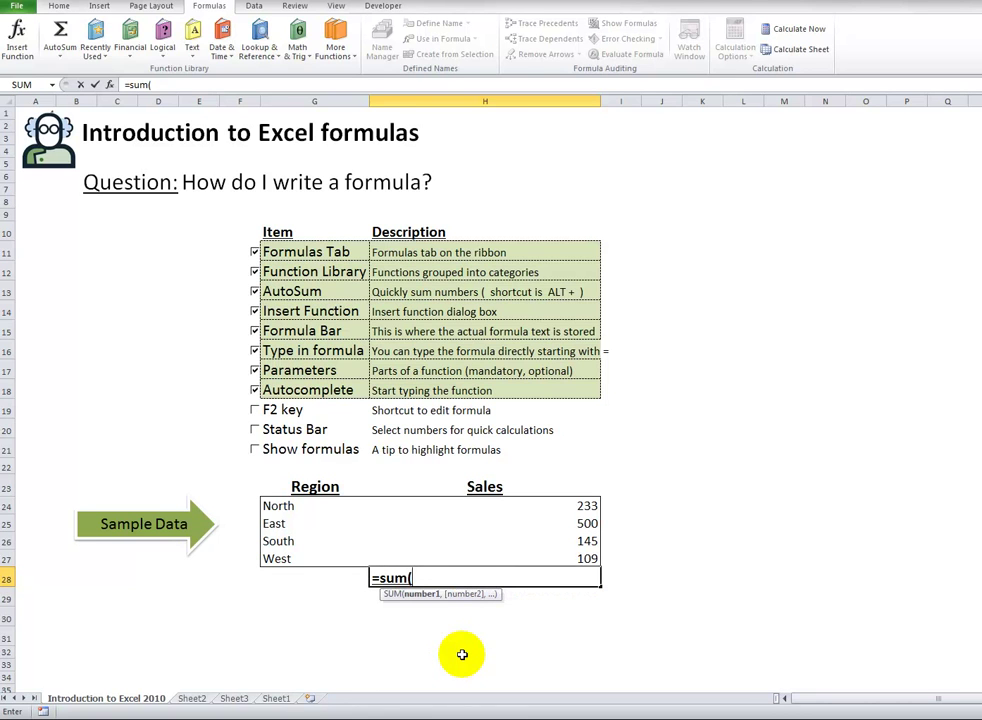
left_click_drag(576, 559, 577, 509)
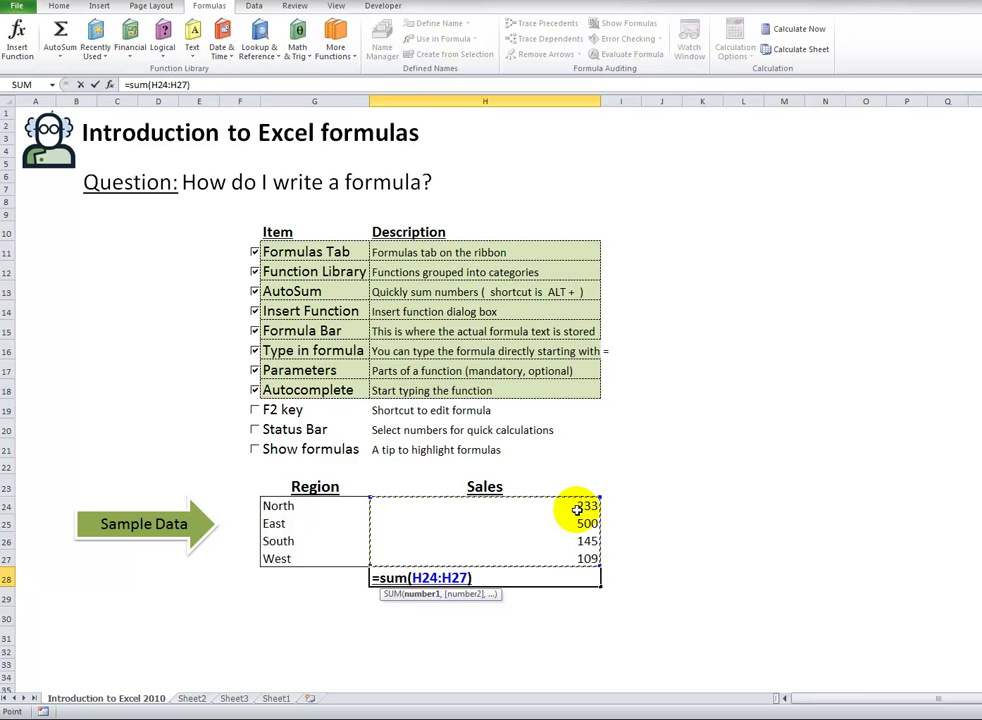
type(")")
key("Return")
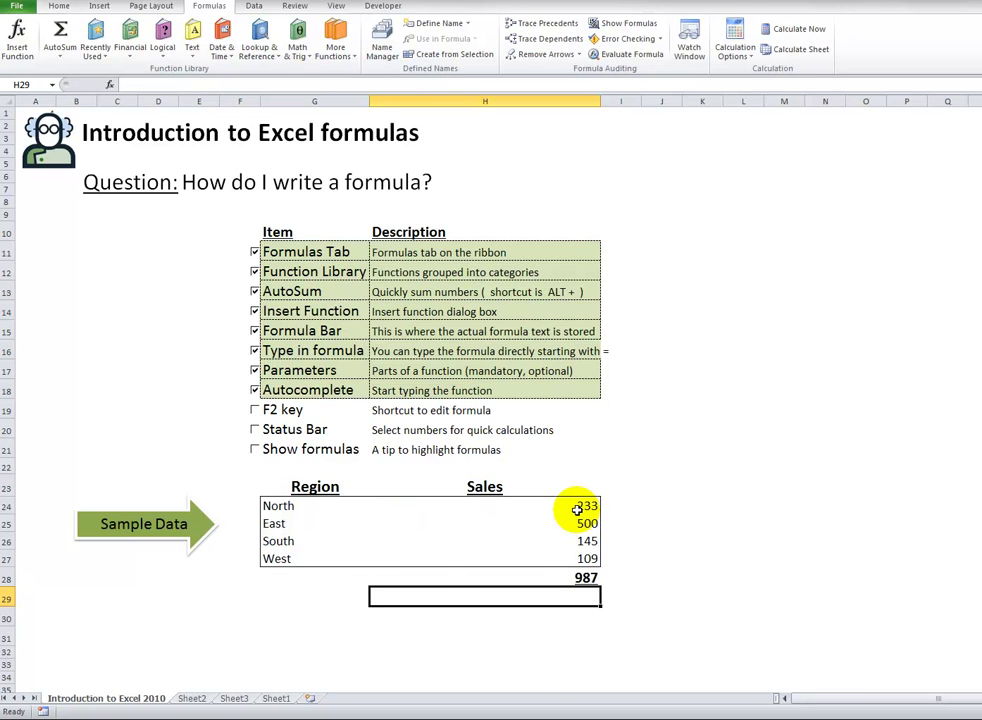
key("Up")
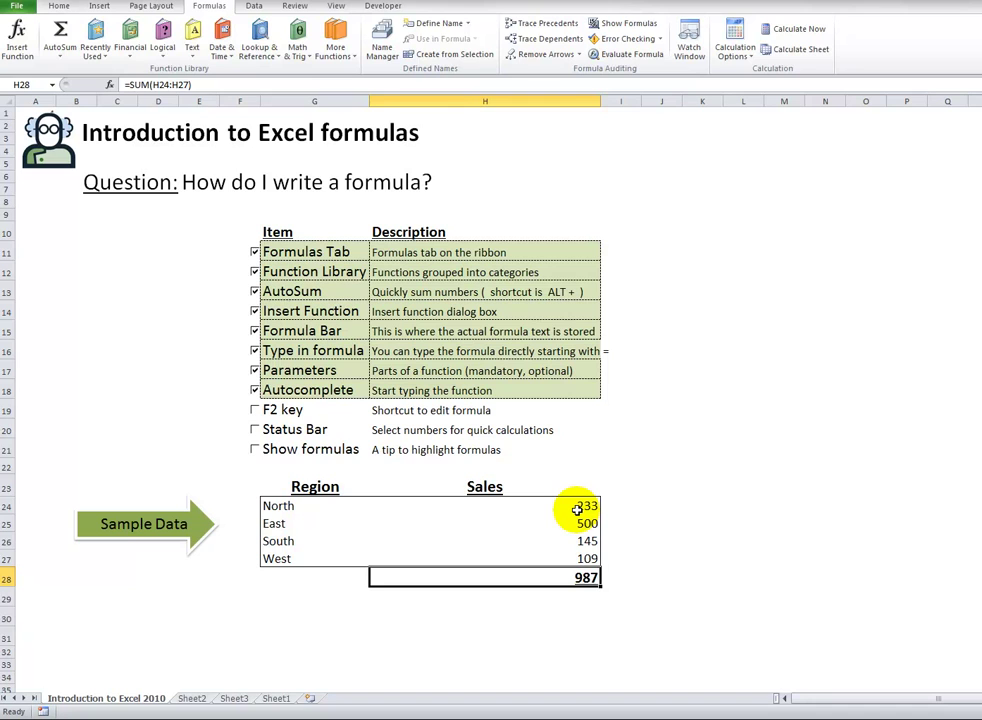
Enter the formula =TODAY() in cell H30 and view it.
key("Down")
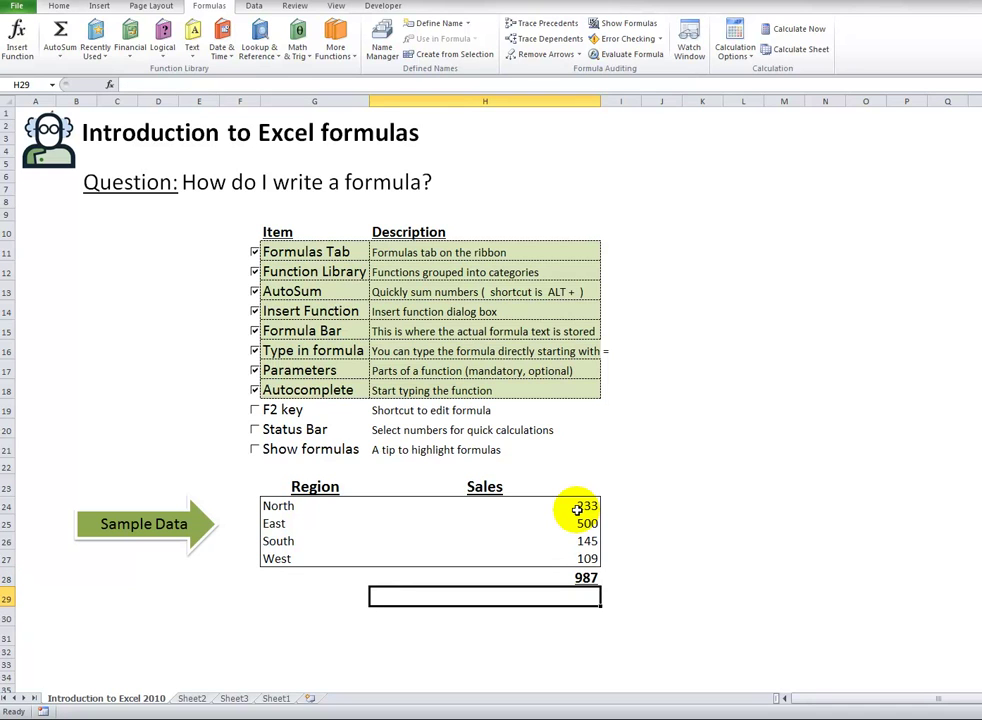
key("Down")
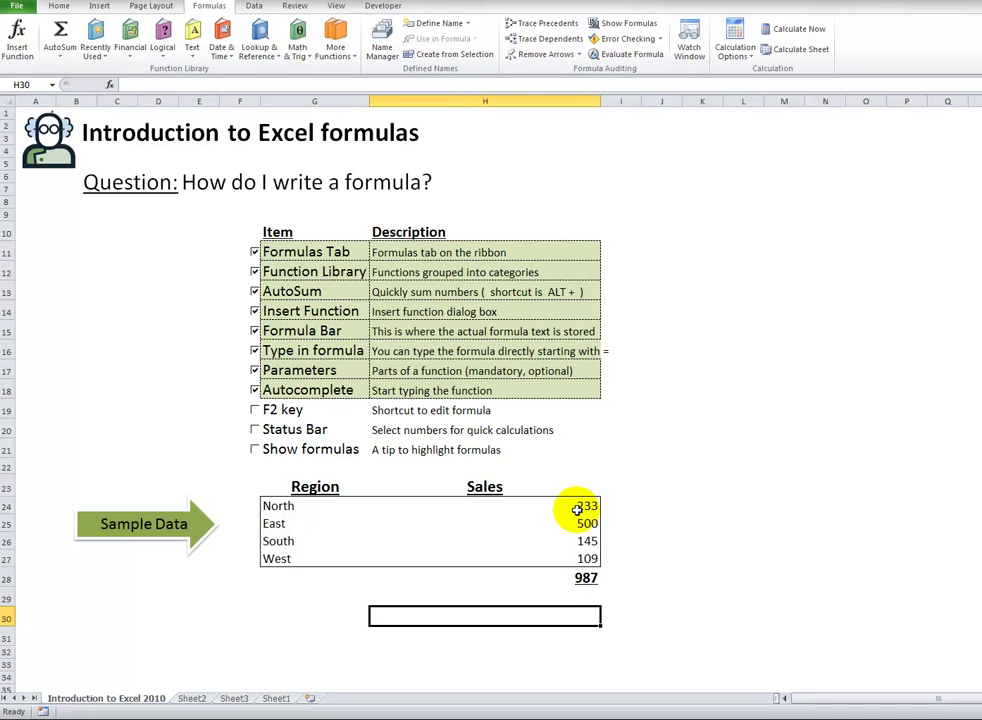
type("=")
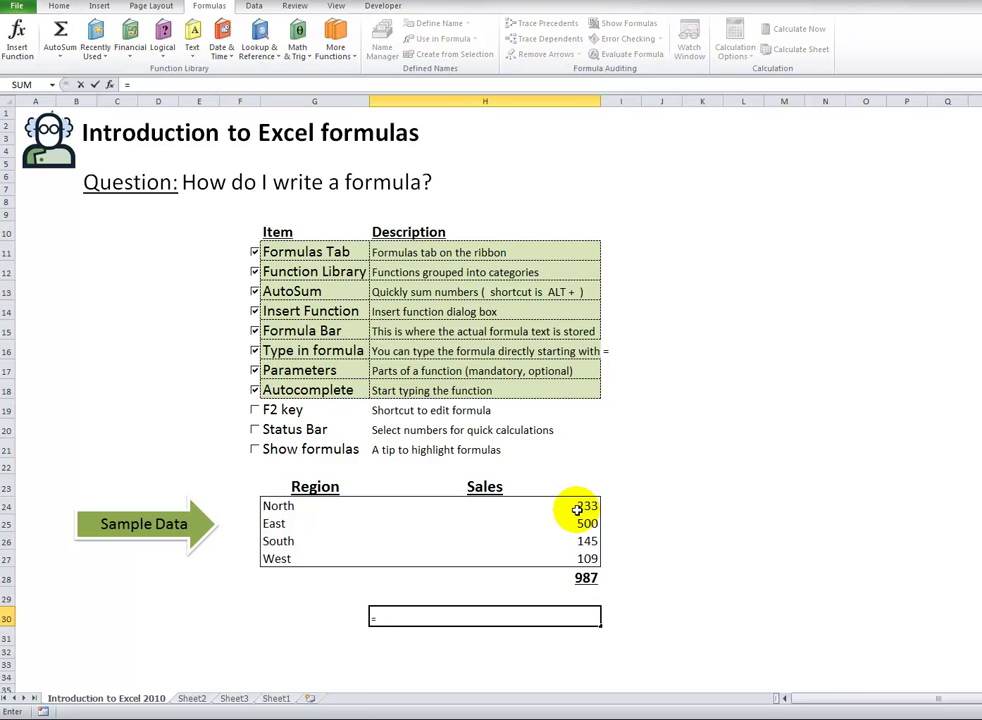
type("today")
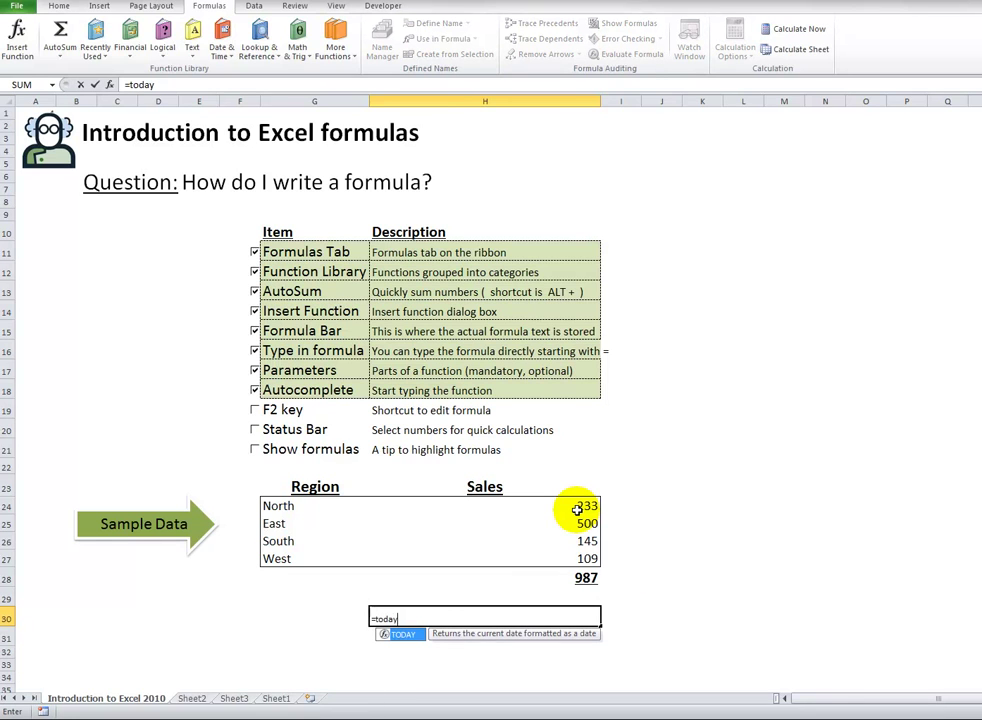
type("(")
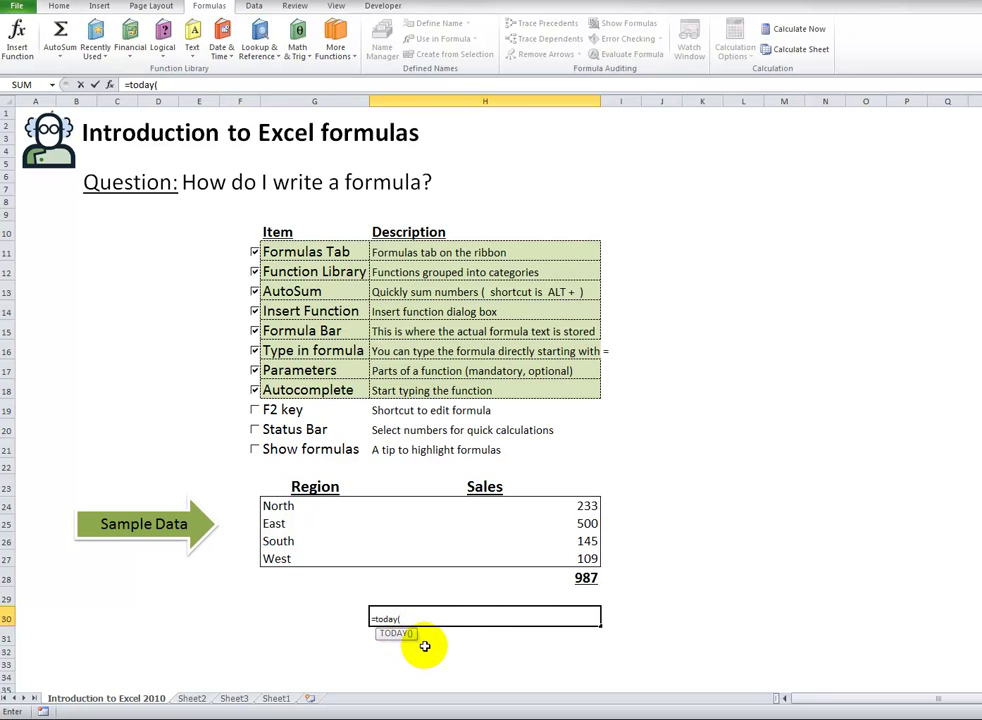
type(")")
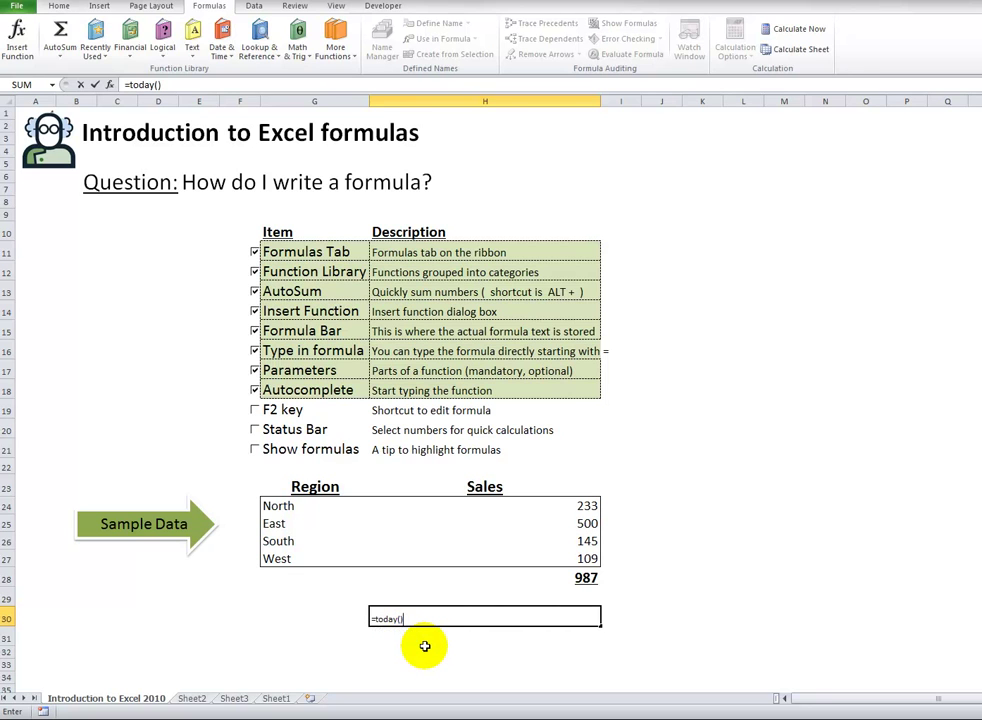
key("Return")
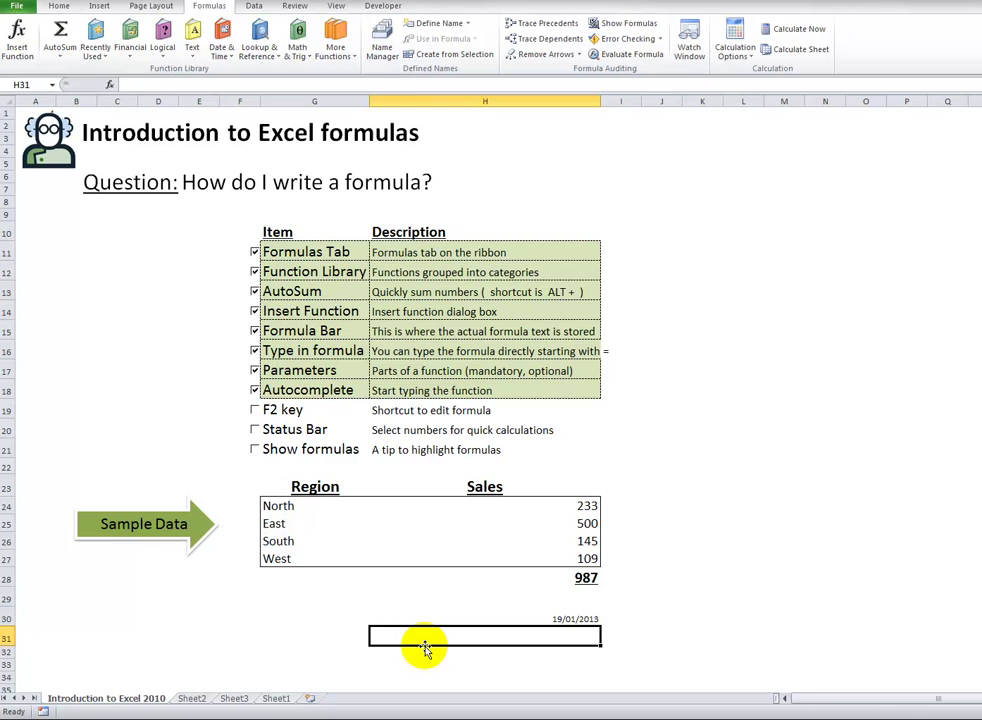
key("Up")
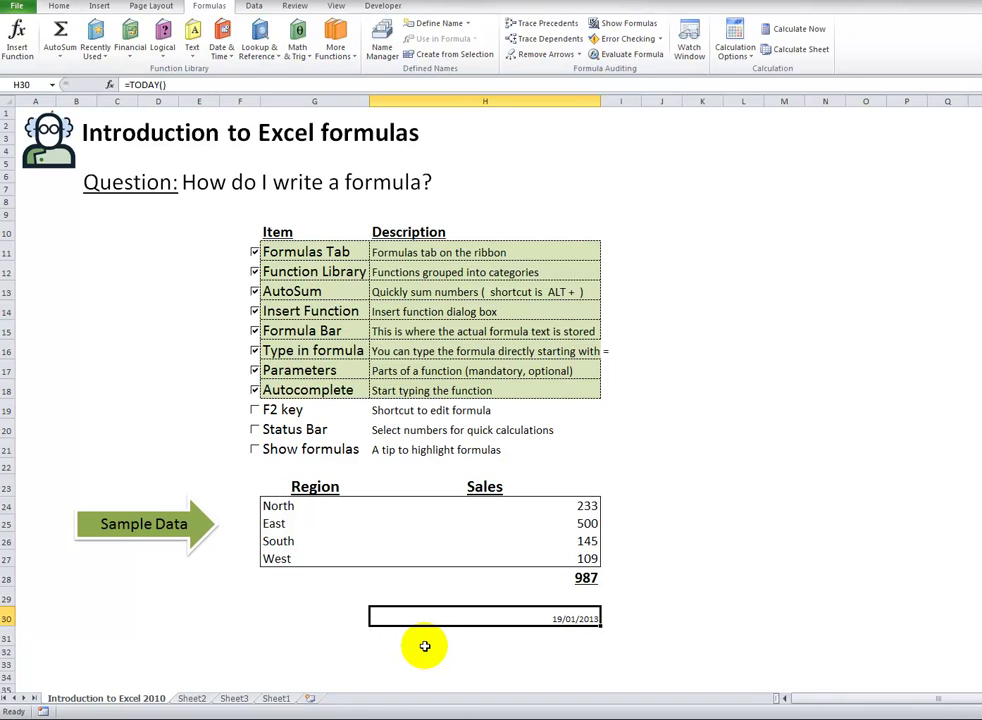
Enter the formula =NOW() in cell H31 and reselect the cell to view it.
key("Down")
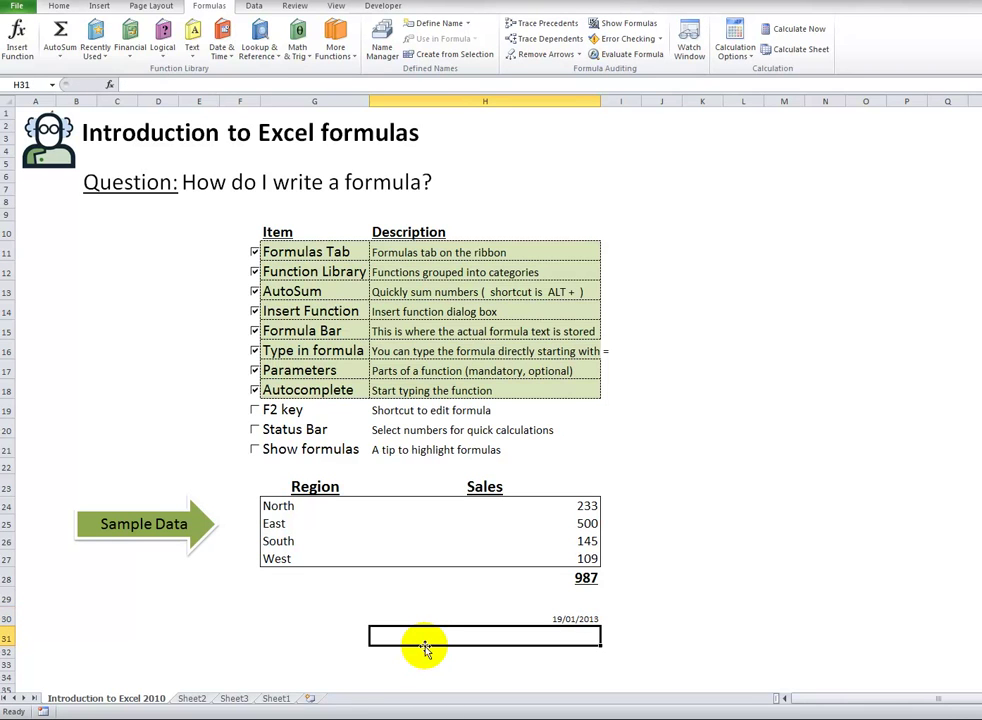
type("=now(")
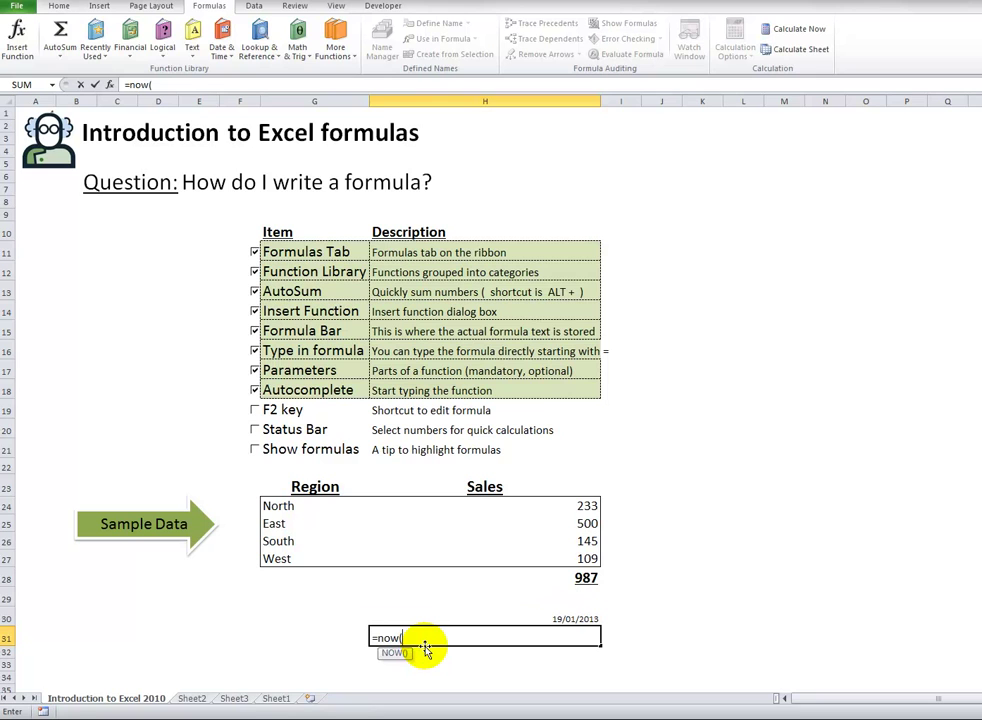
type(")")
key("Return")
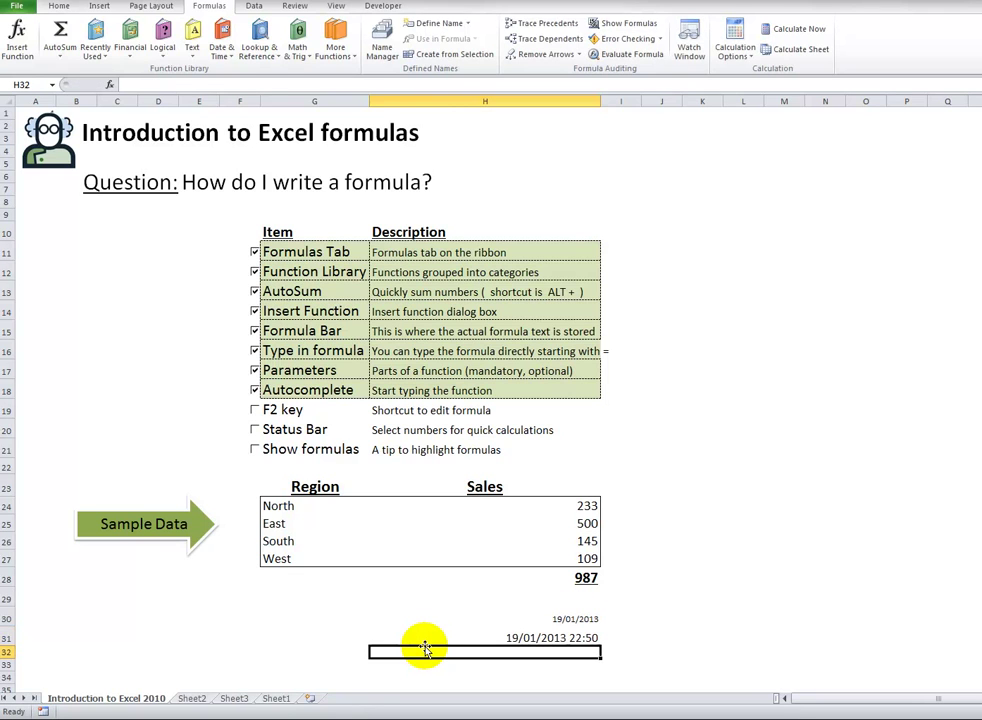
left_click(425, 644)
key("Up")
key("Down")
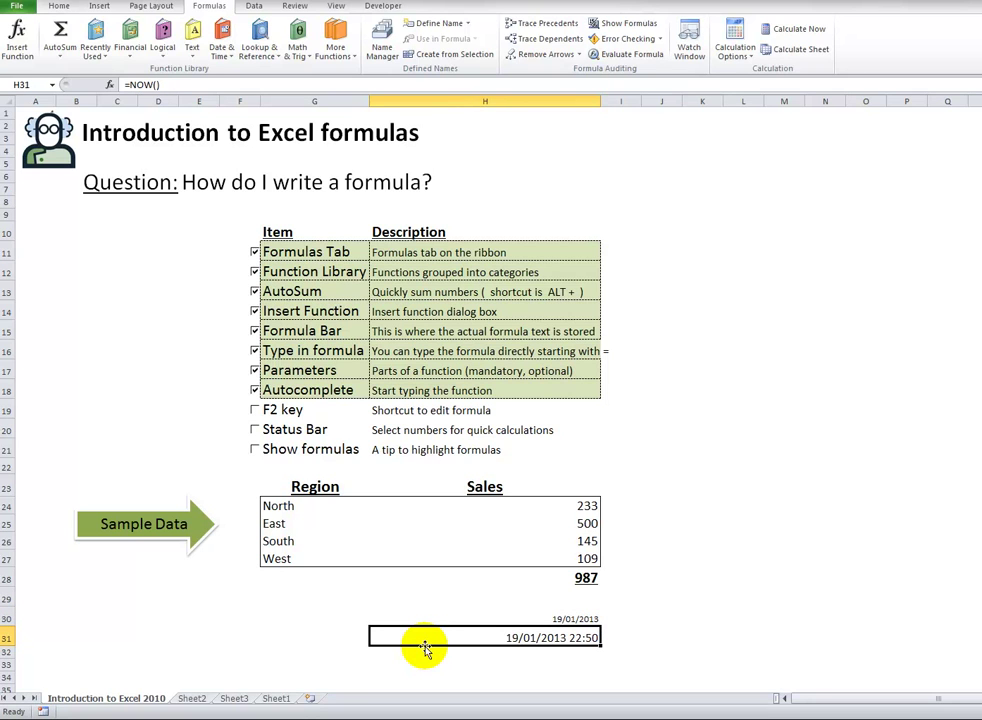
Tick the F2 key item in the checklist, and open the SUM formula in H28 for in-cell editing, committing it without changes.
left_click(392, 410)
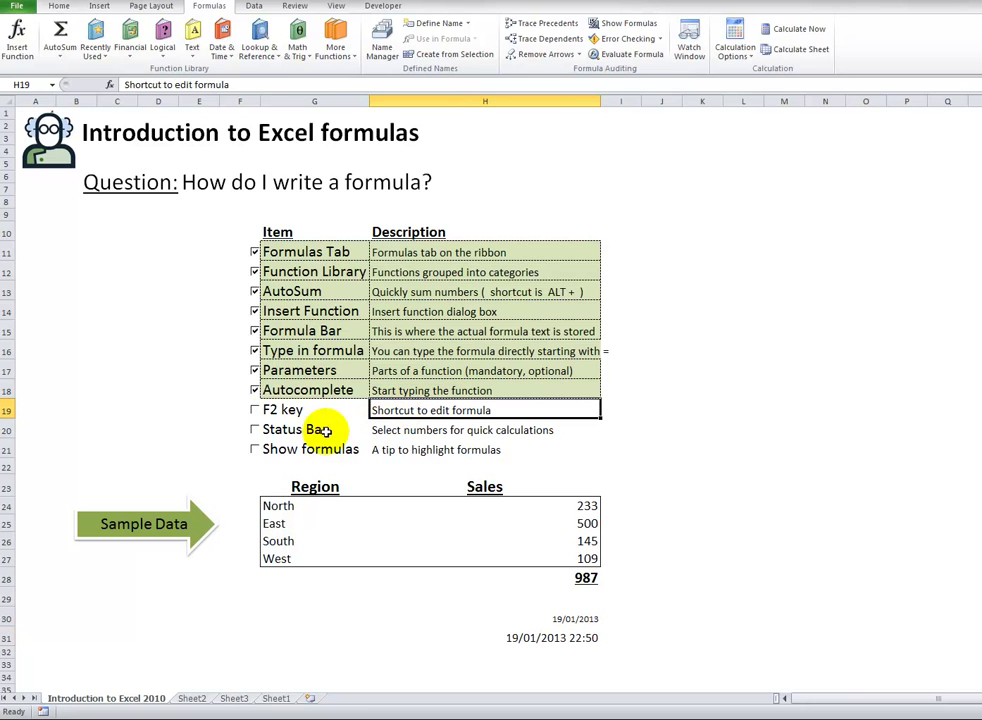
left_click(254, 411)
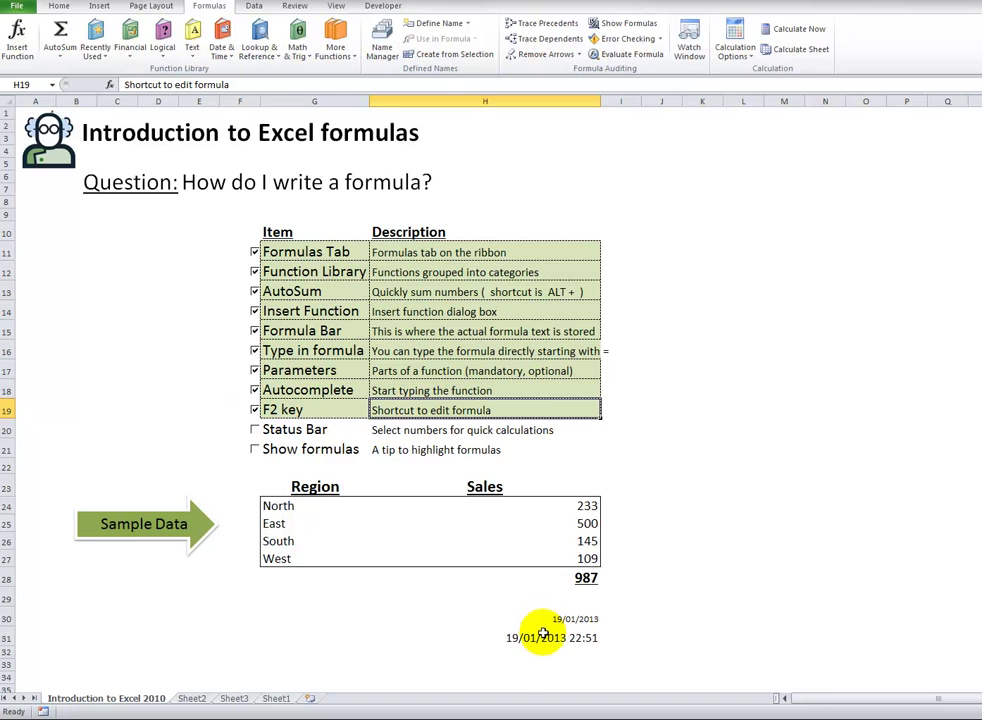
left_click(578, 578)
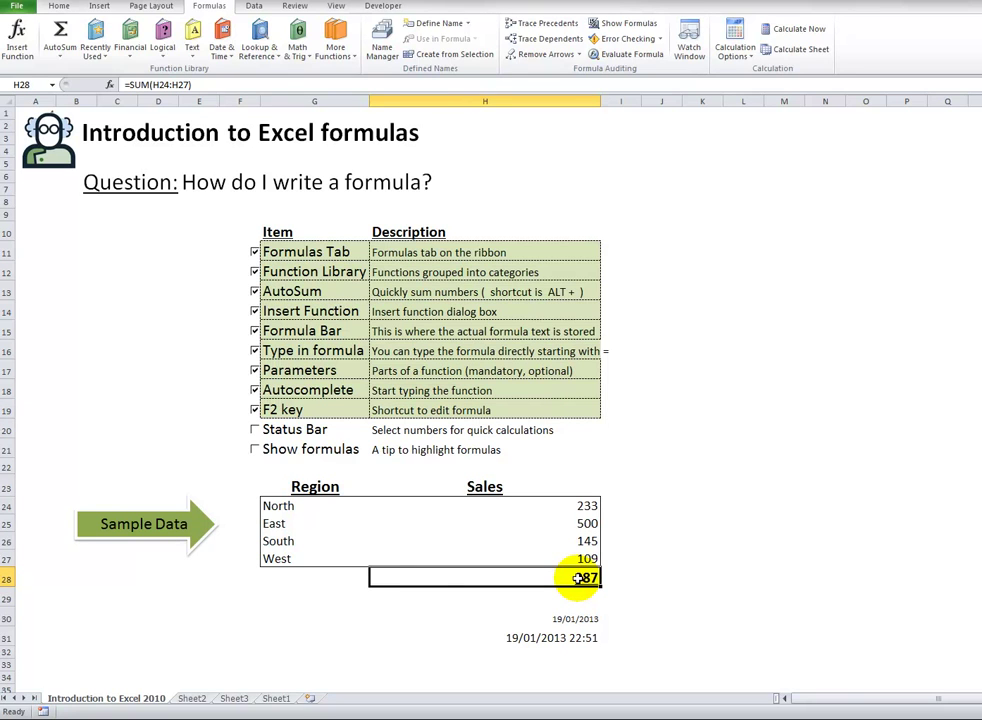
double_click(578, 578)
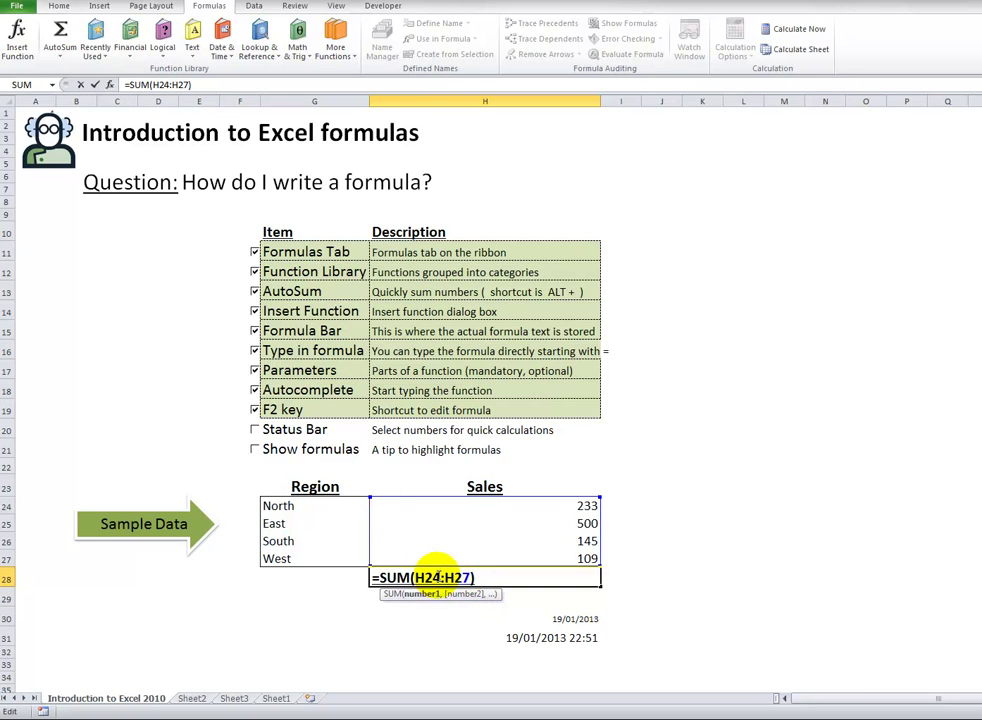
key("ctrl+Return")
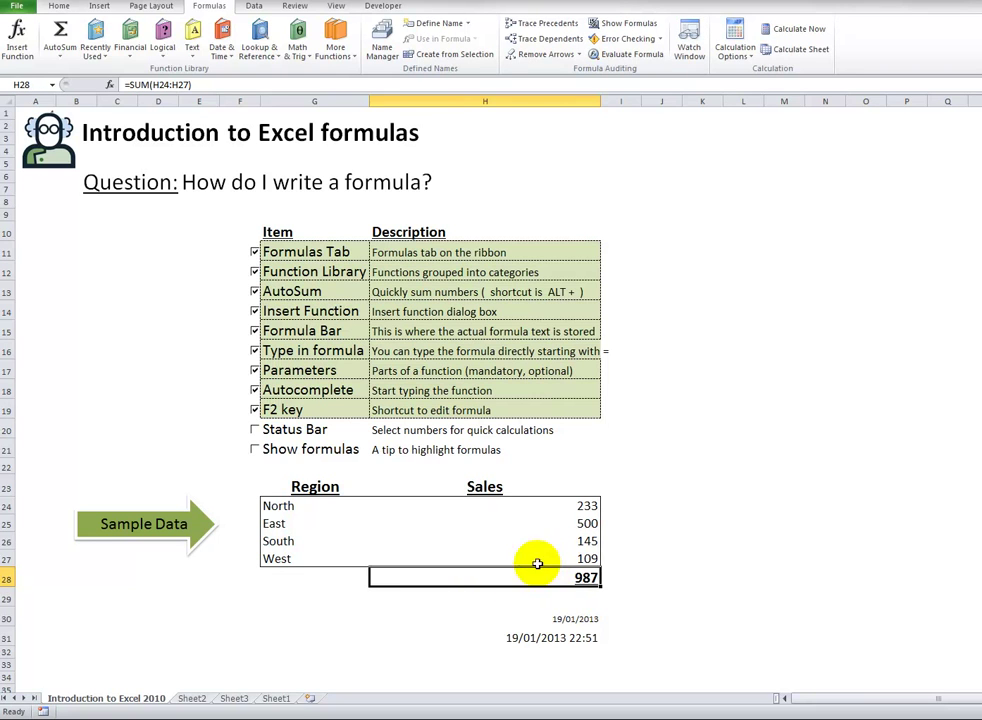
Tick the Status Bar item in the checklist and select the sales figures H24:H27 to view their quick calculations.
left_click(427, 430)
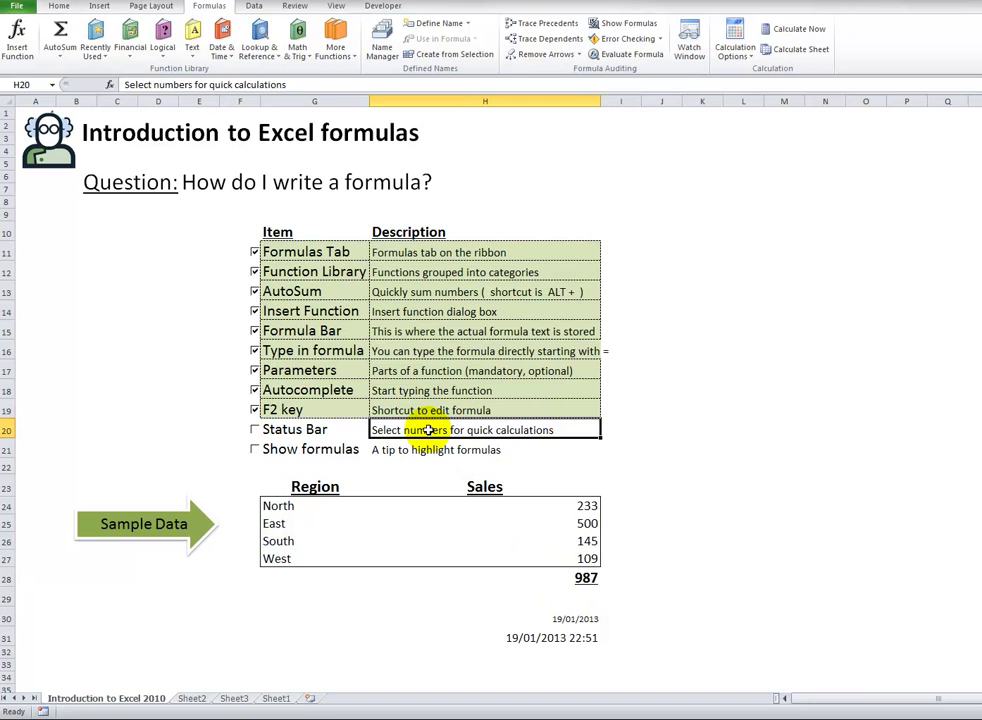
left_click(256, 430)
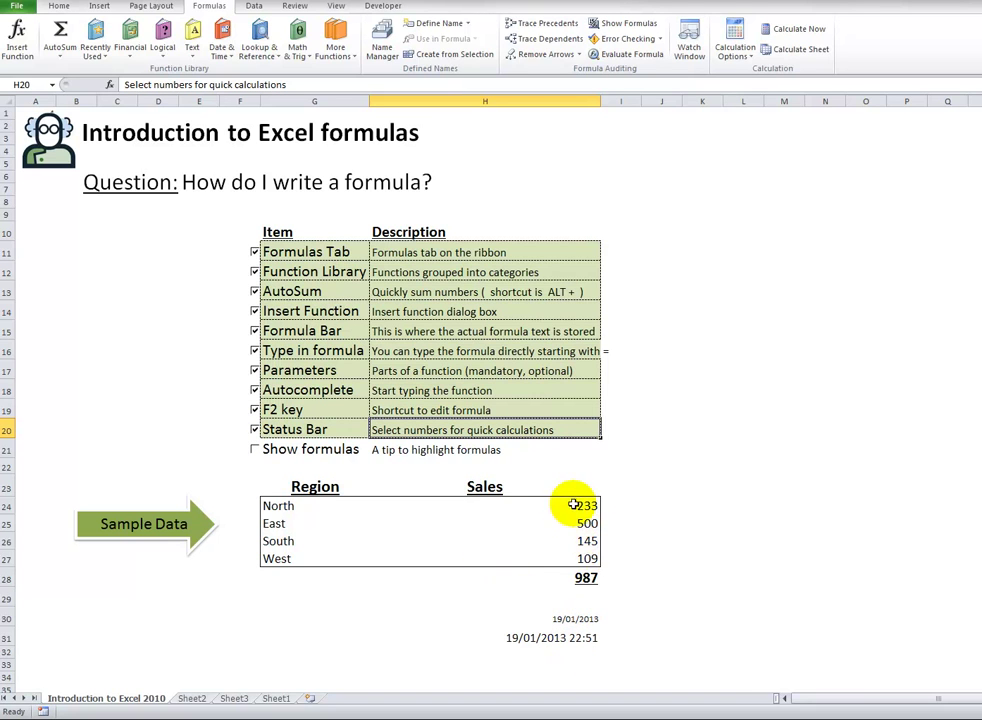
left_click_drag(579, 560, 587, 507)
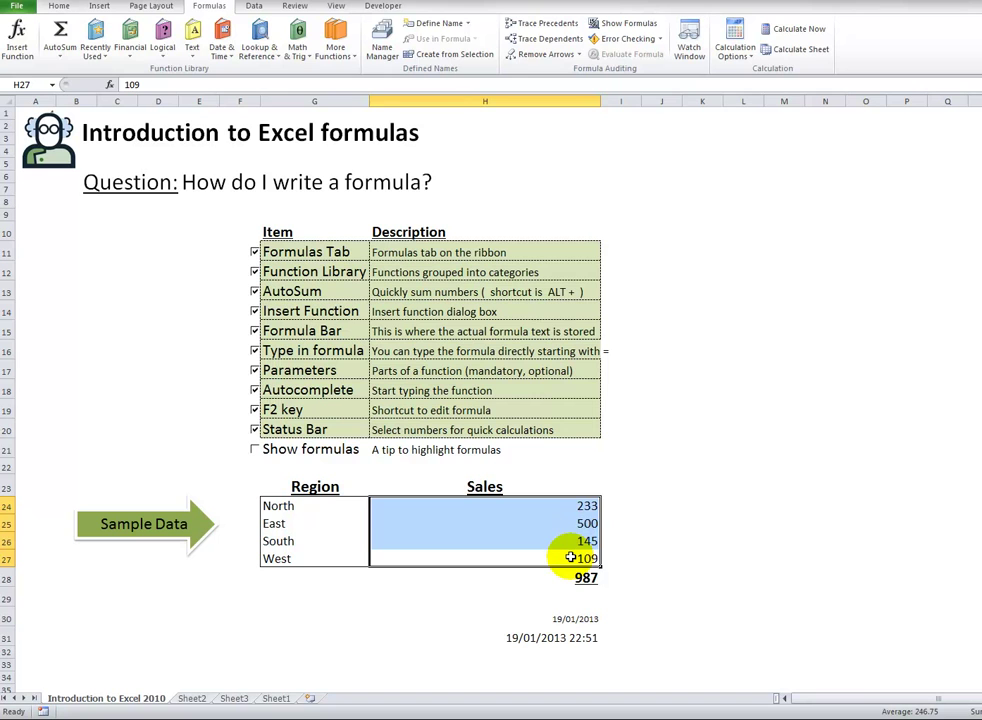
left_click(523, 591)
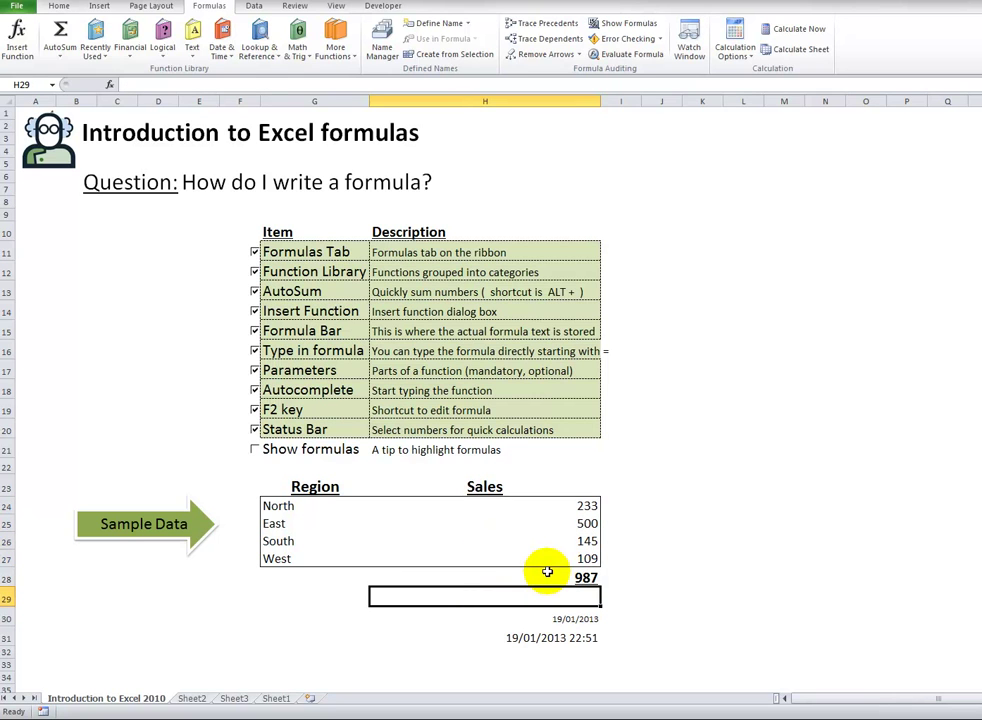
left_click_drag(559, 561, 561, 511)
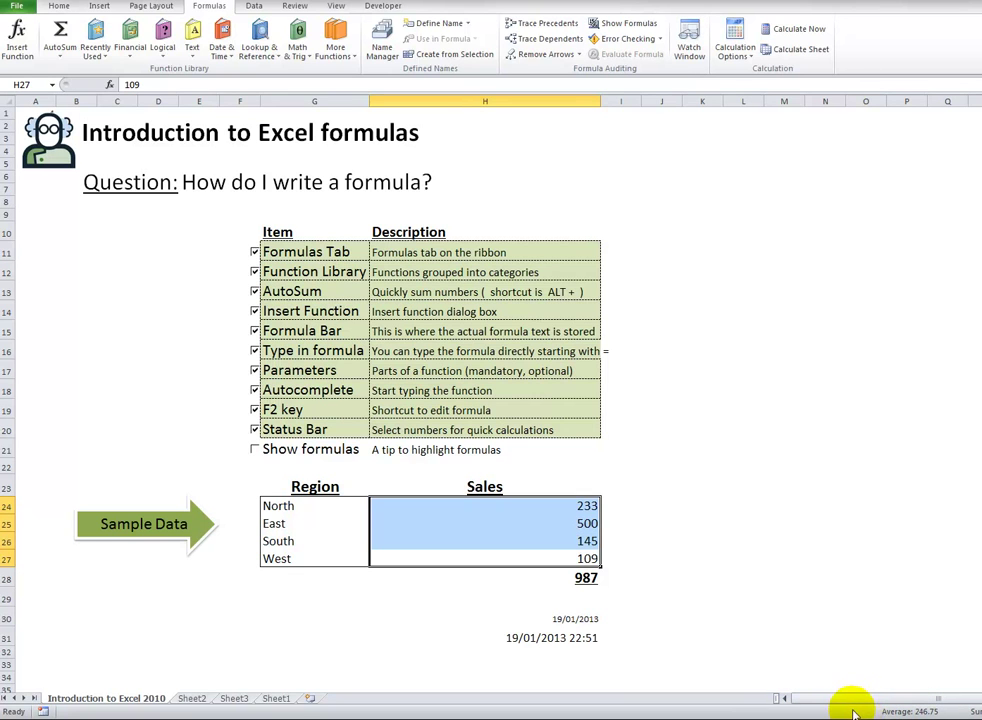
Add Count, Minimum, Maximum and Numerical Count to the status bar calculations for the selected sales figures.
right_click(855, 712)
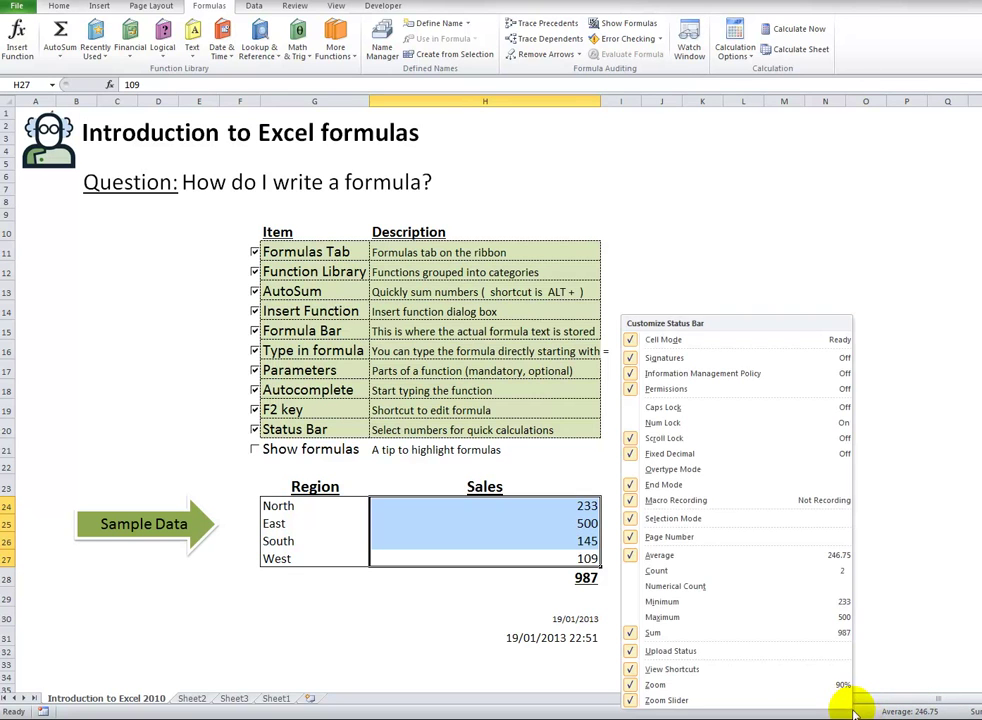
left_click(660, 571)
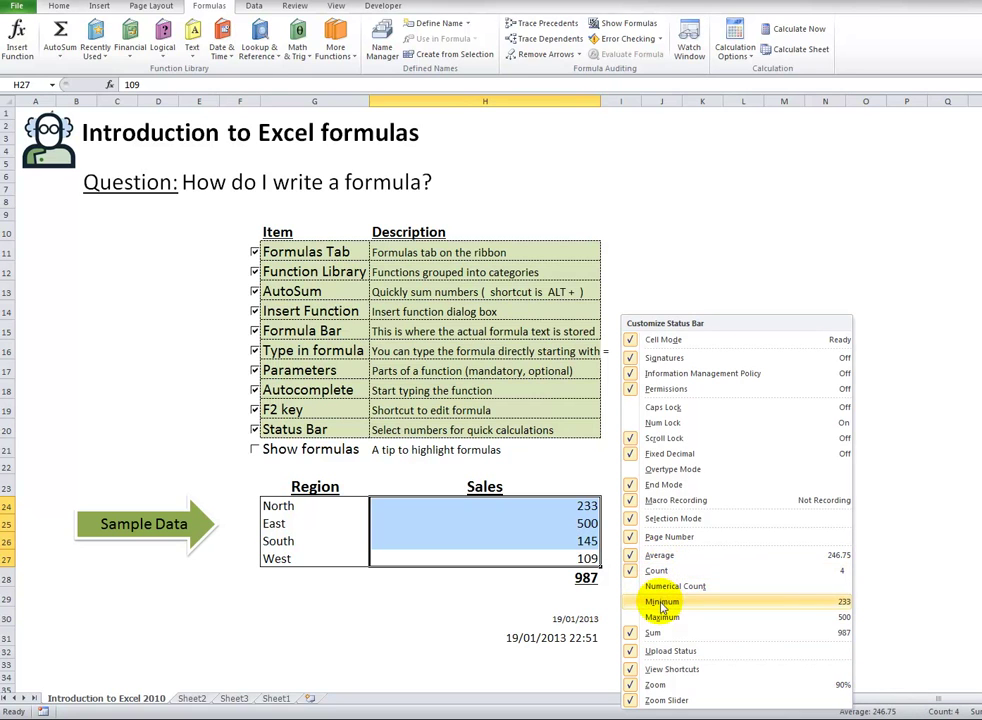
left_click(662, 602)
left_click(663, 618)
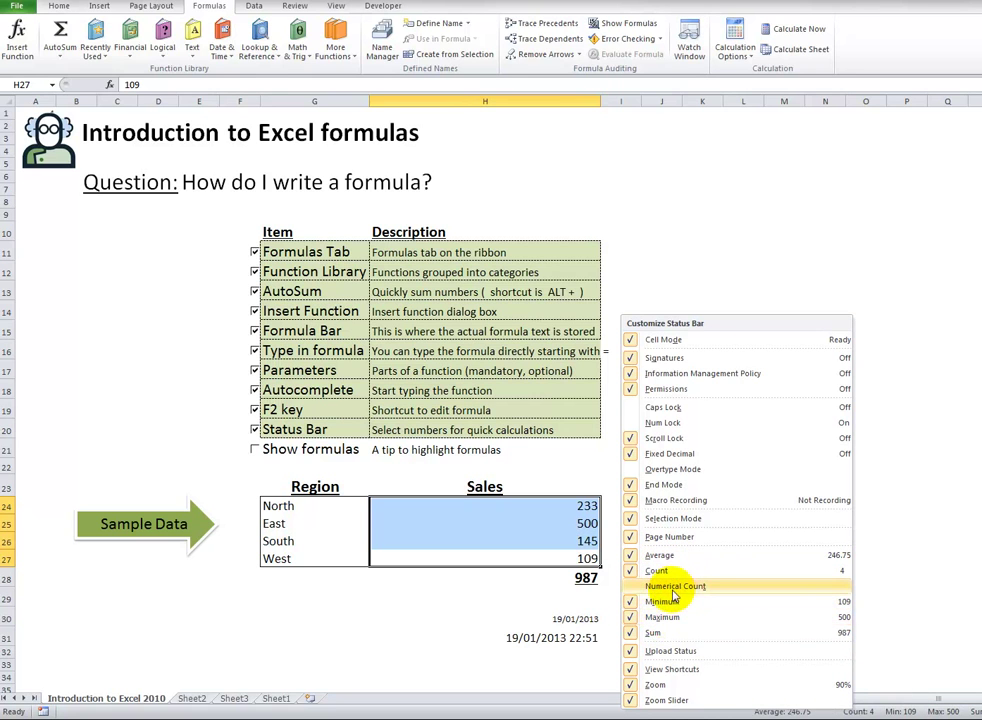
left_click(675, 587)
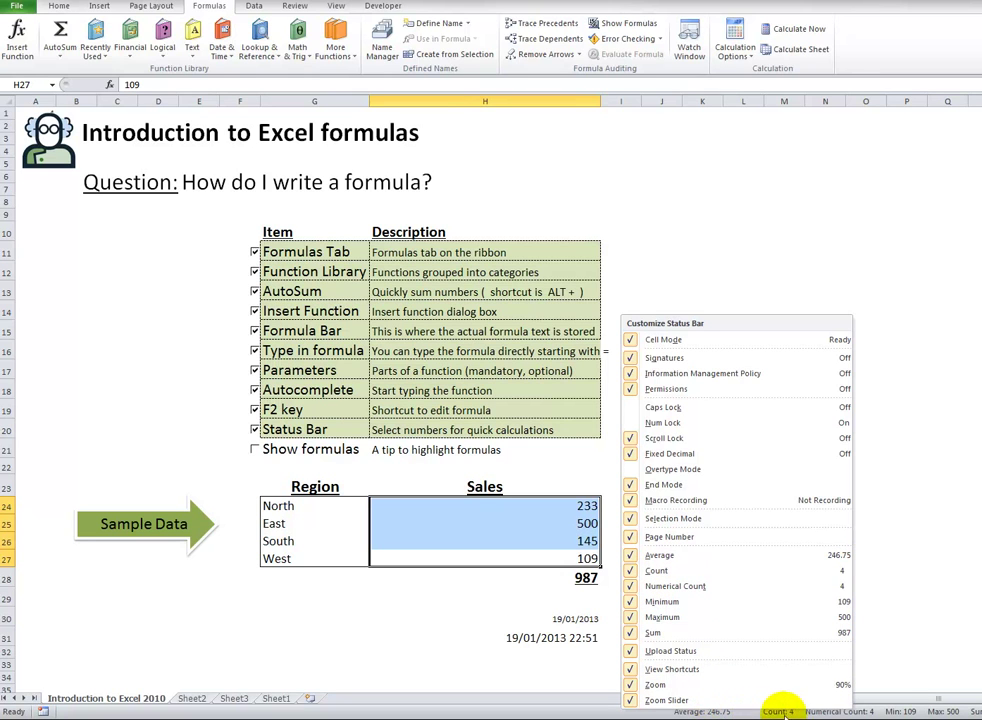
left_click(935, 708)
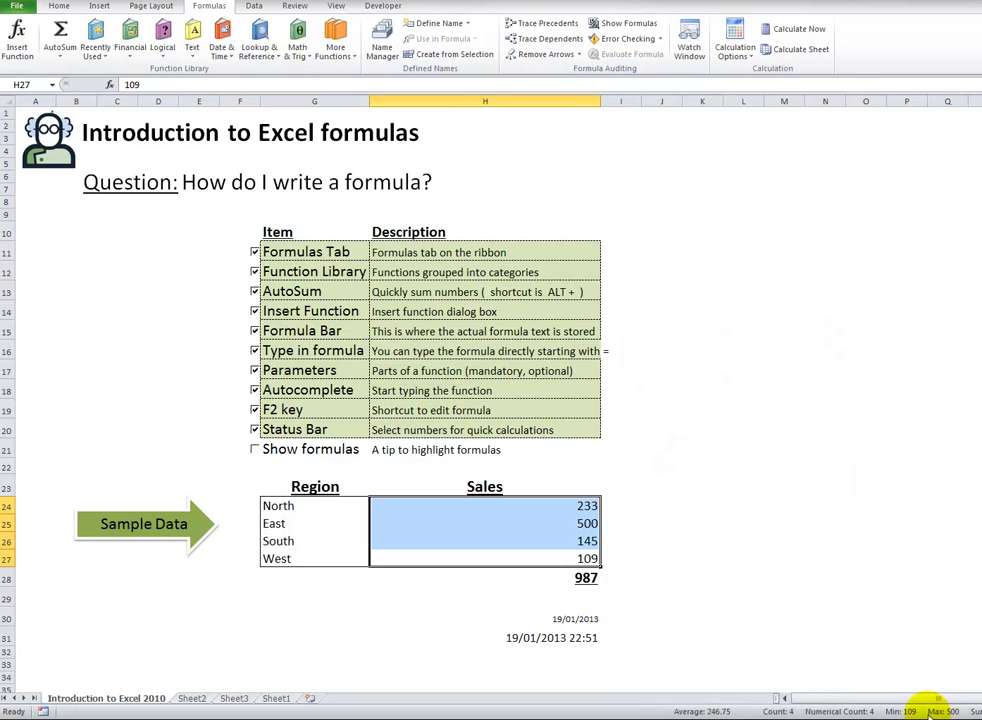
Remove Count, Numerical Count, Minimum, Maximum, Sum and Average from the status bar, and select cell H28.
right_click(784, 705)
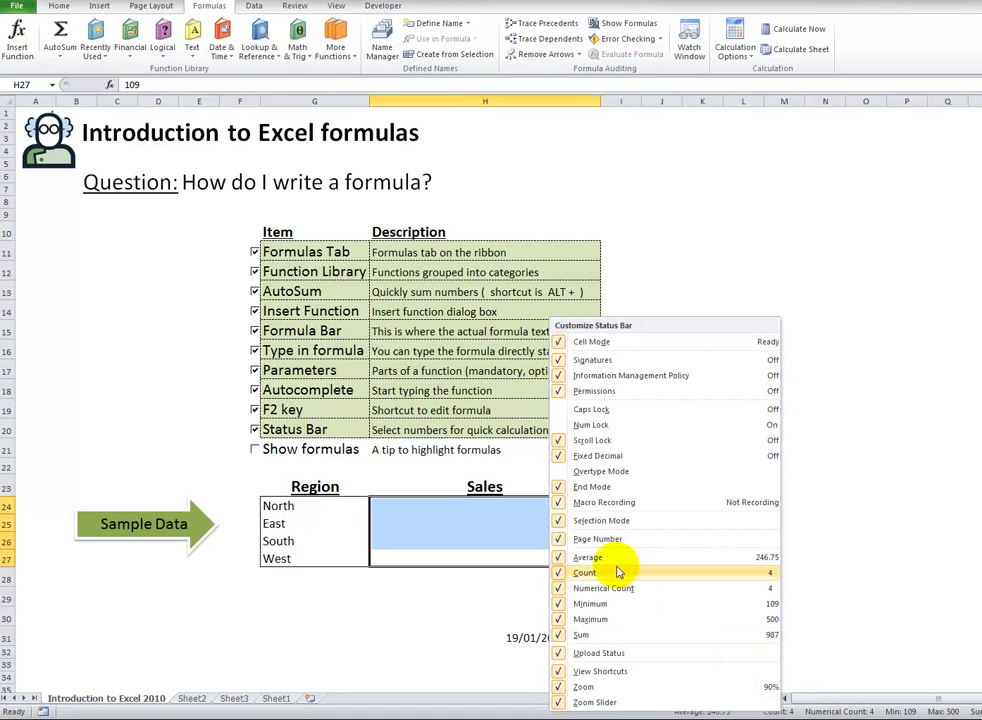
left_click(580, 573)
left_click(556, 588)
left_click(560, 604)
left_click(560, 619)
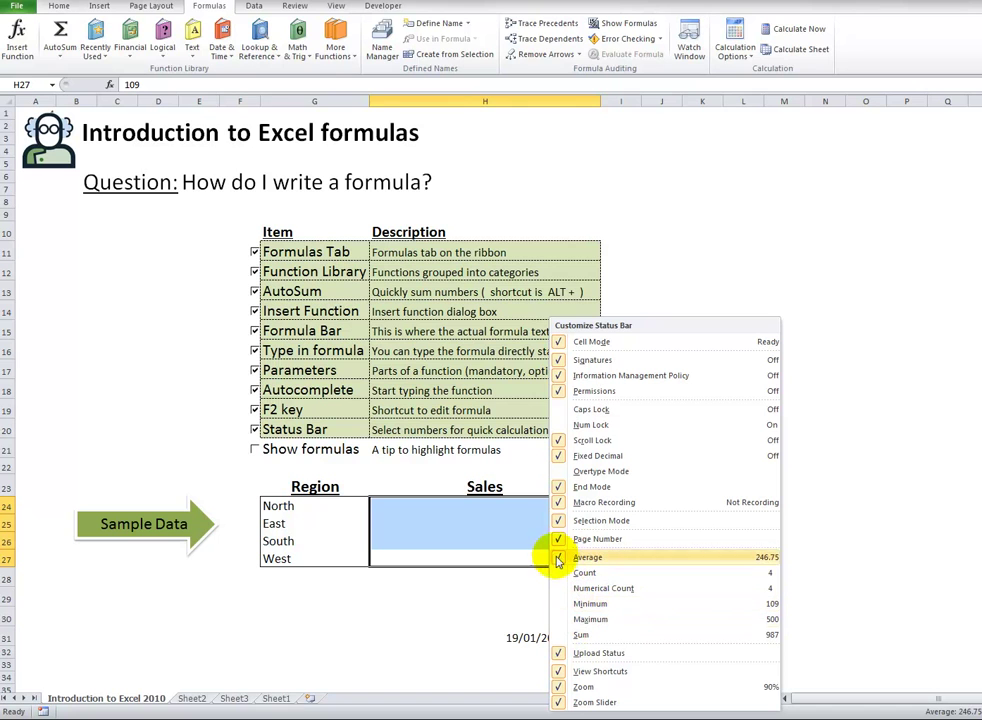
left_click(580, 558)
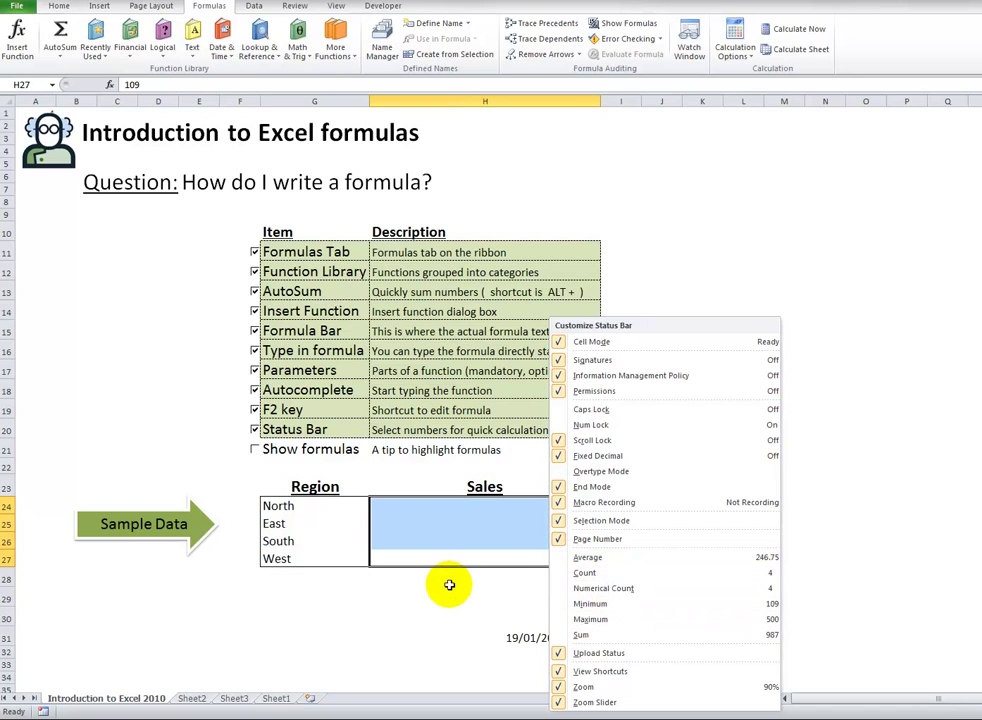
left_click(500, 586)
left_click(522, 579)
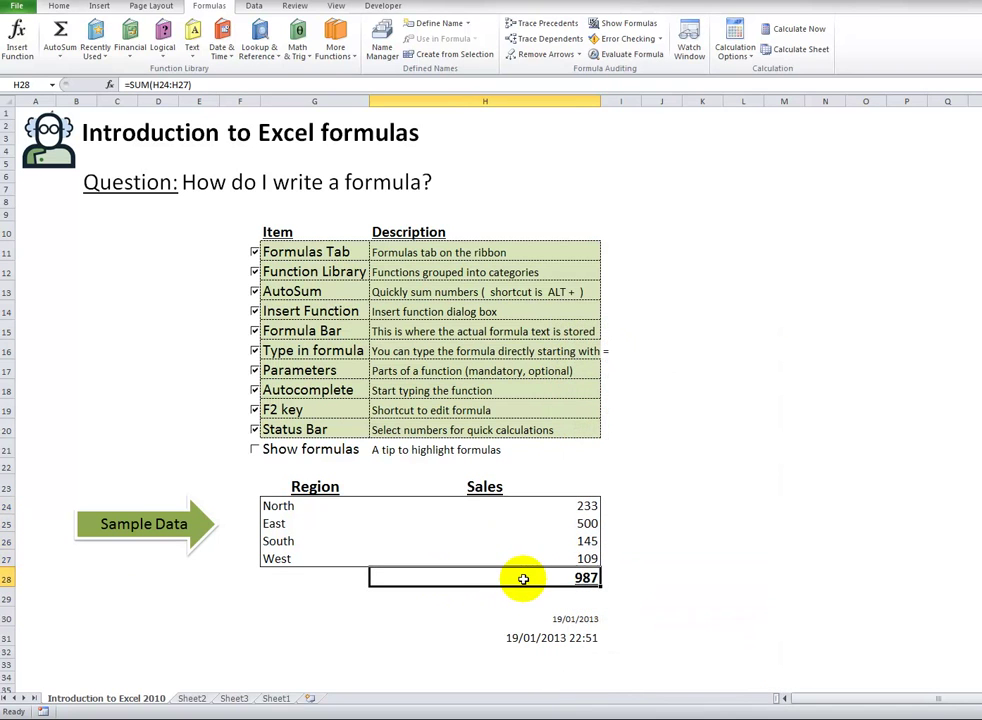
Tick the Show formulas item in the checklist and select the empty cell H29.
left_click(411, 452)
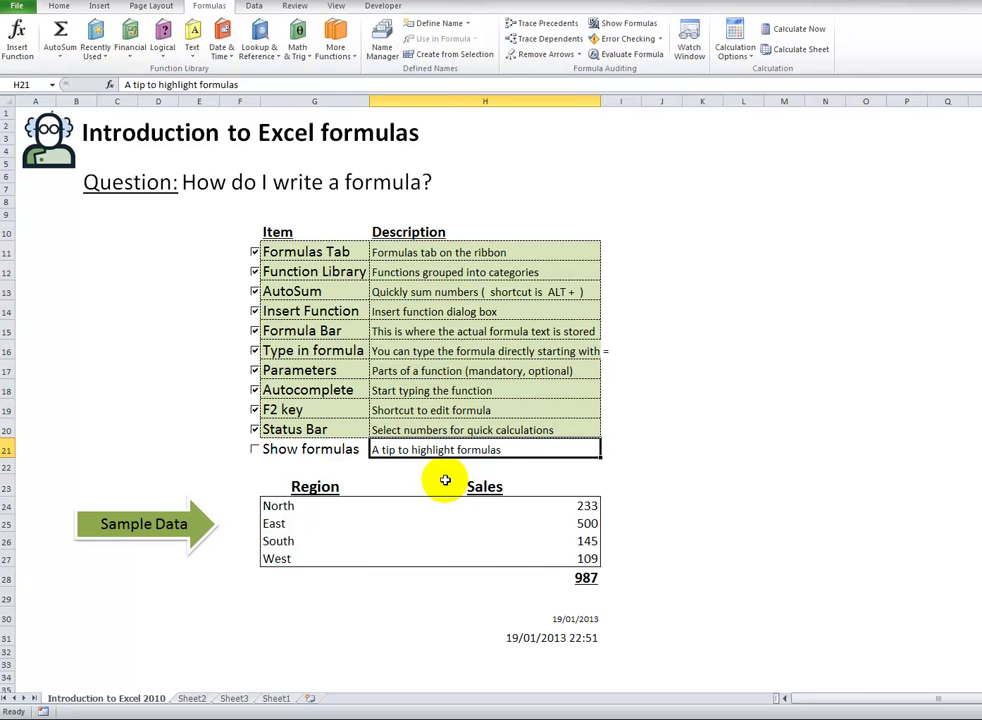
left_click(254, 449)
left_click(531, 596)
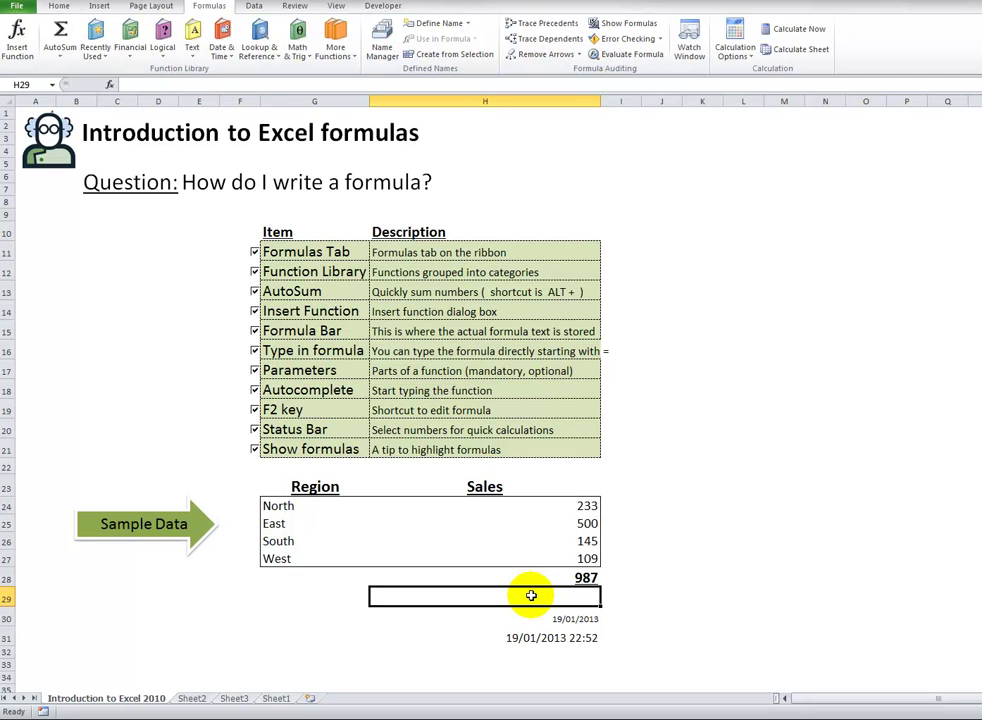
Select every cell containing a formula on the sheet using Go To Special with the Formulas option.
key("F5")
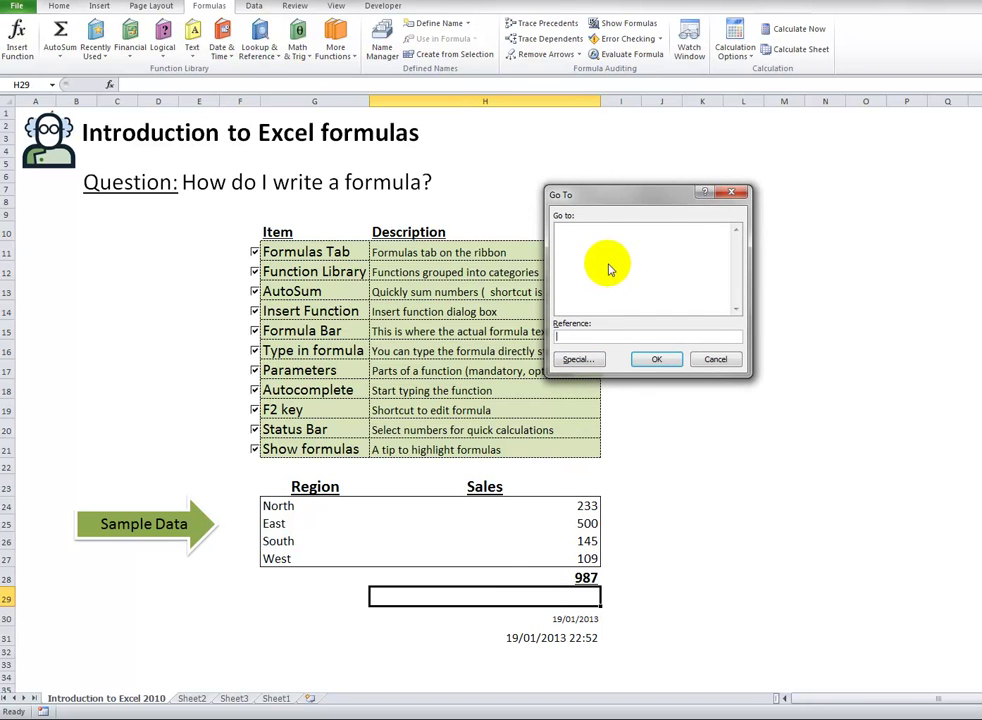
left_click_drag(598, 195, 563, 224)
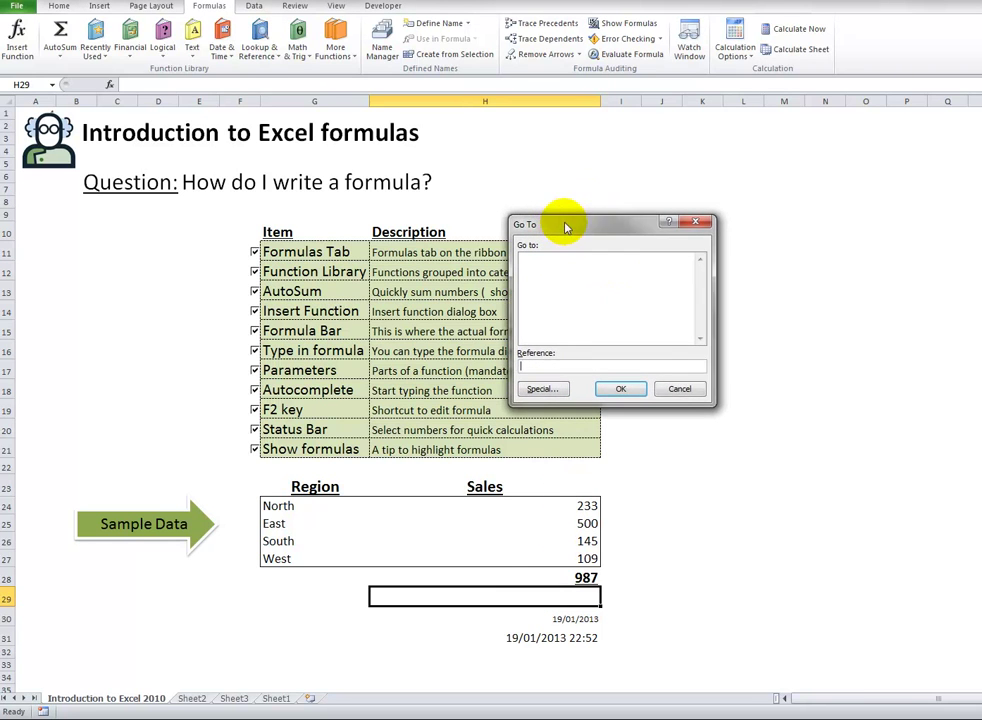
left_click(537, 389)
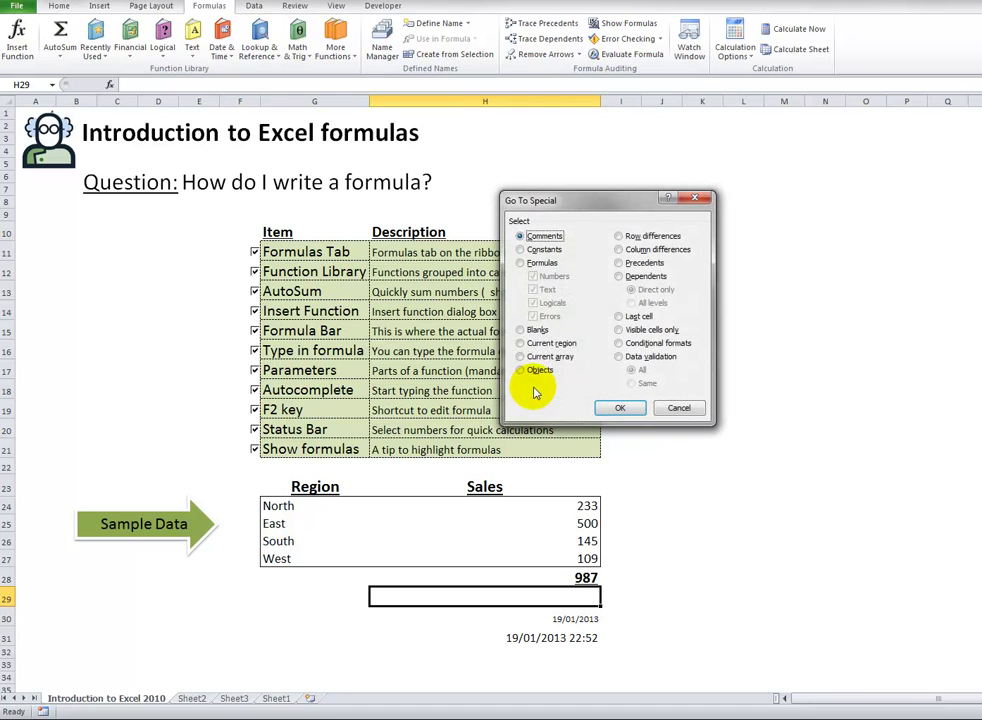
left_click(524, 262)
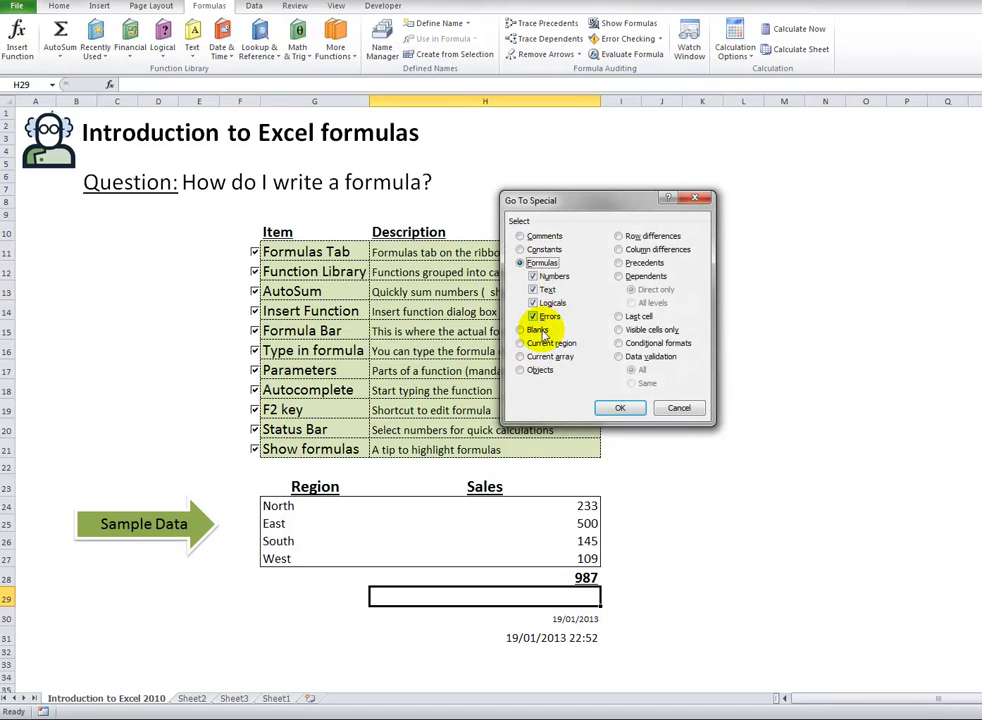
left_click(616, 408)
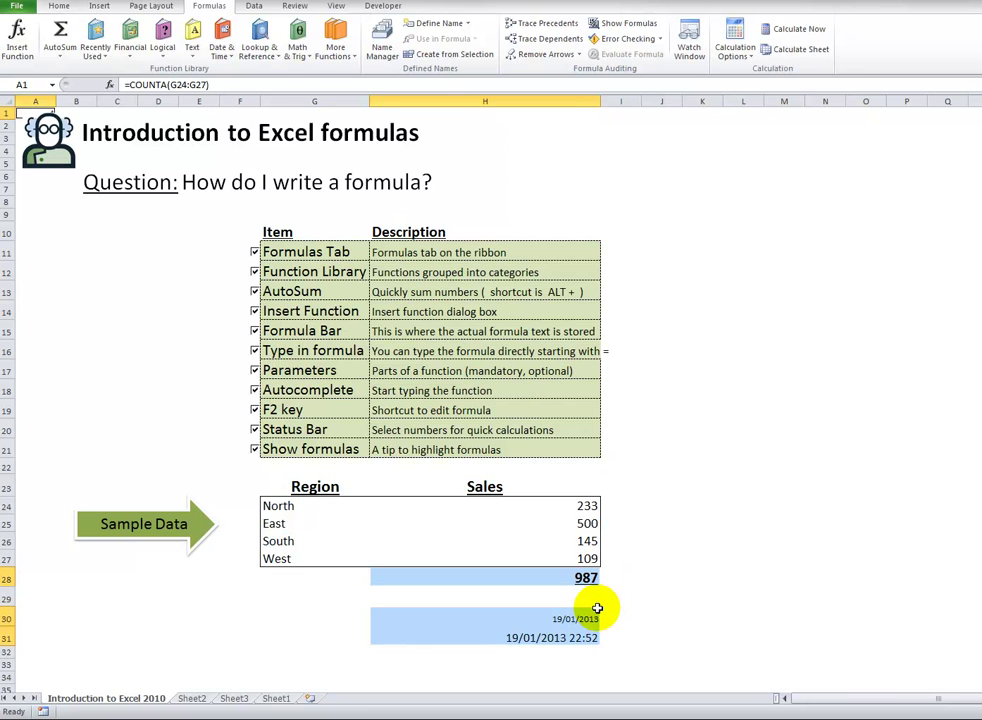
Fill the selected formula cells with the standard yellow colour.
left_click(62, 7)
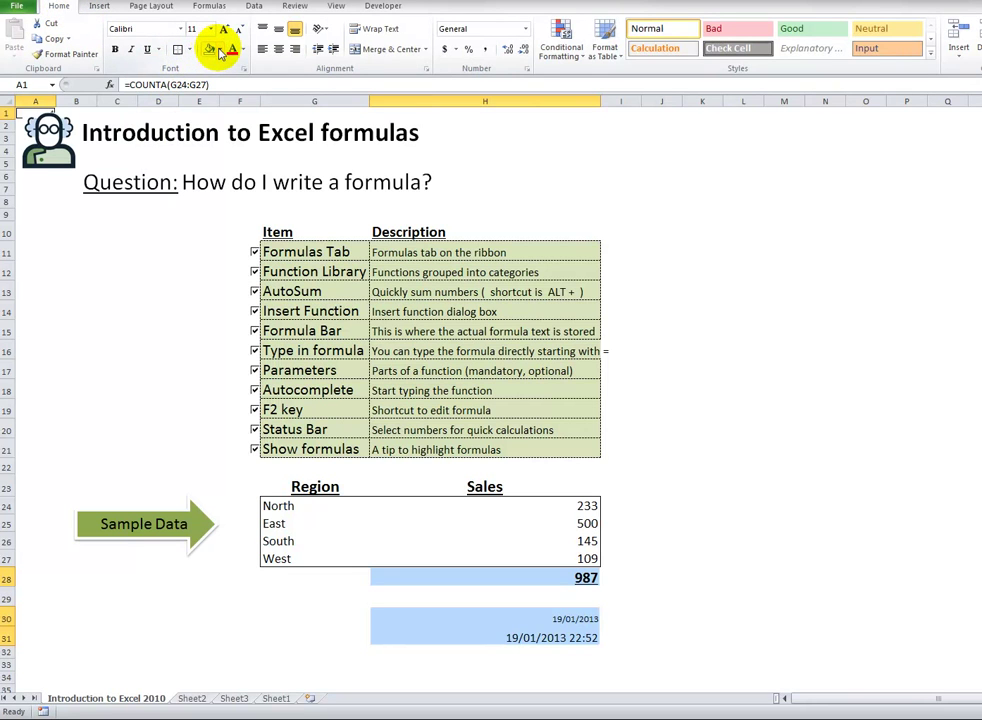
left_click(220, 50)
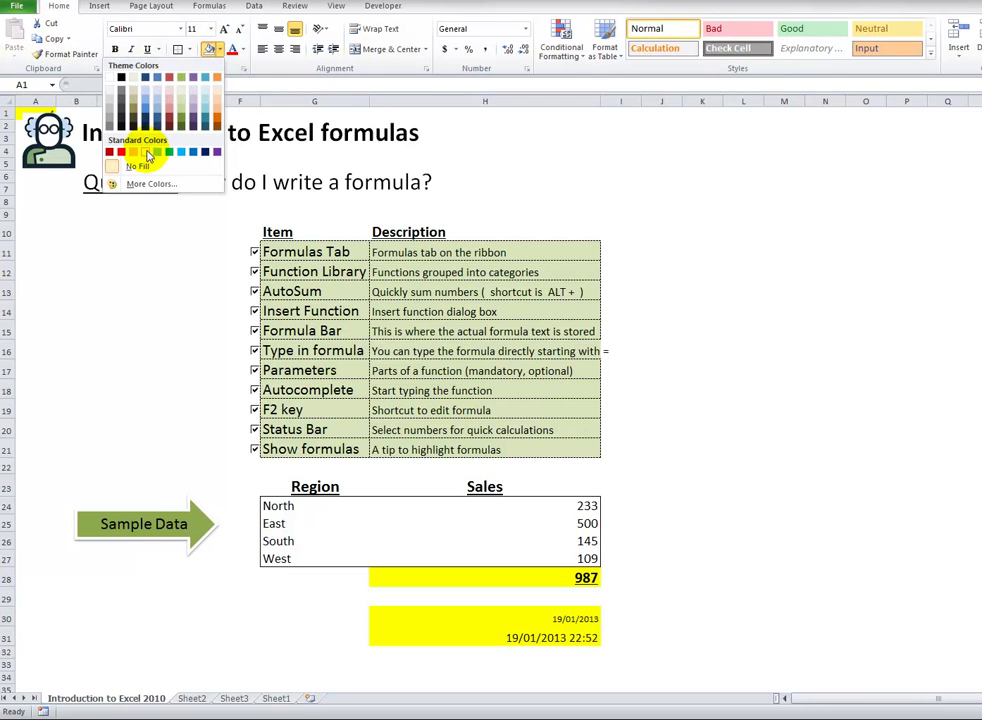
left_click(157, 152)
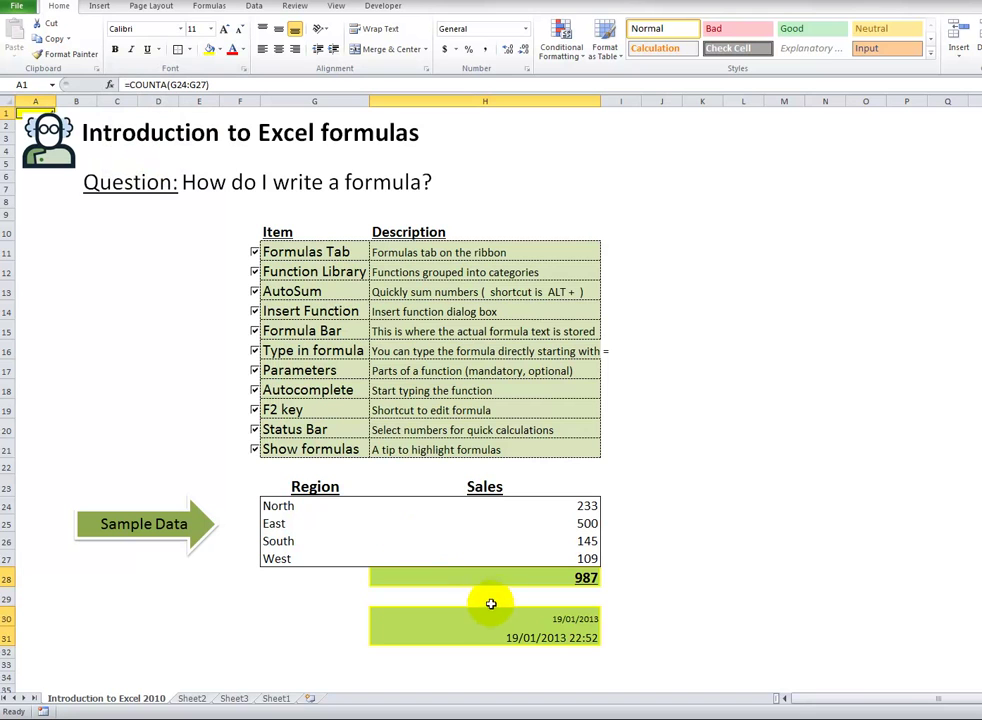
Examine the formulas in the highlighted cells H28, H30, H31 and A1 one after another.
left_click(517, 580)
left_click(458, 617)
left_click(458, 634)
left_click(546, 618)
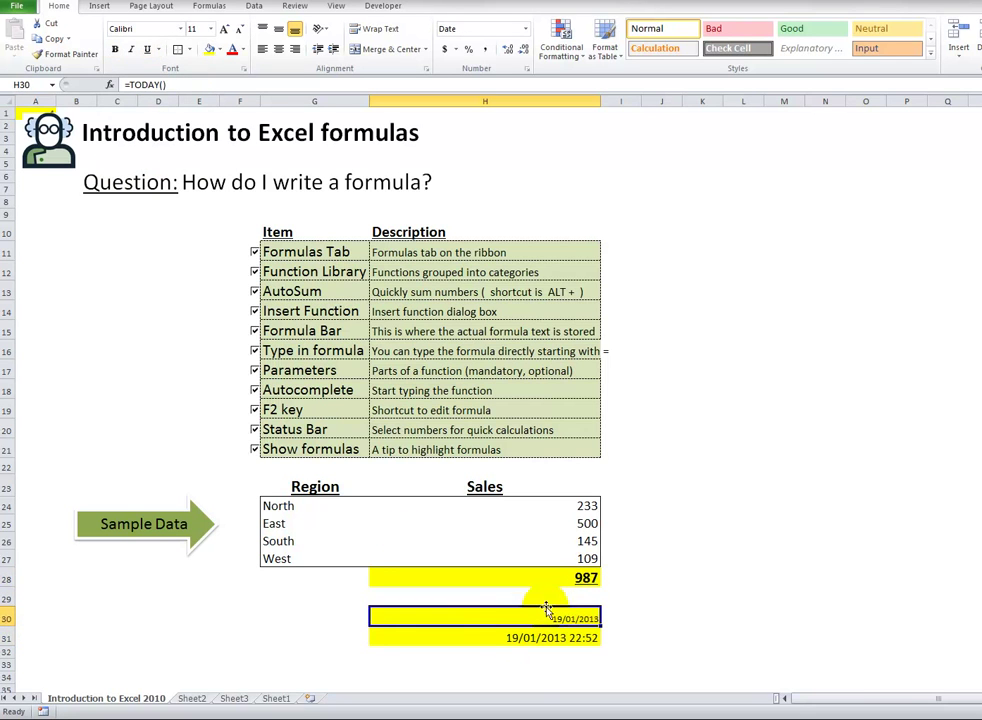
left_click(547, 576)
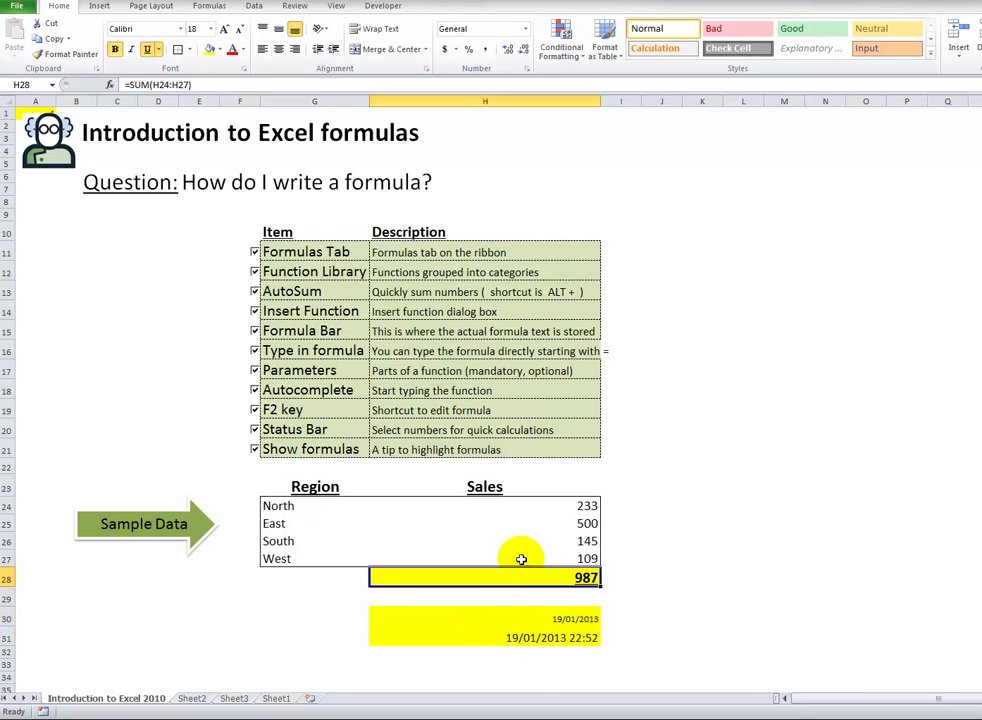
left_click(31, 187)
key("Up")
key("Up")
key("Up")
key("Up")
key("Up")
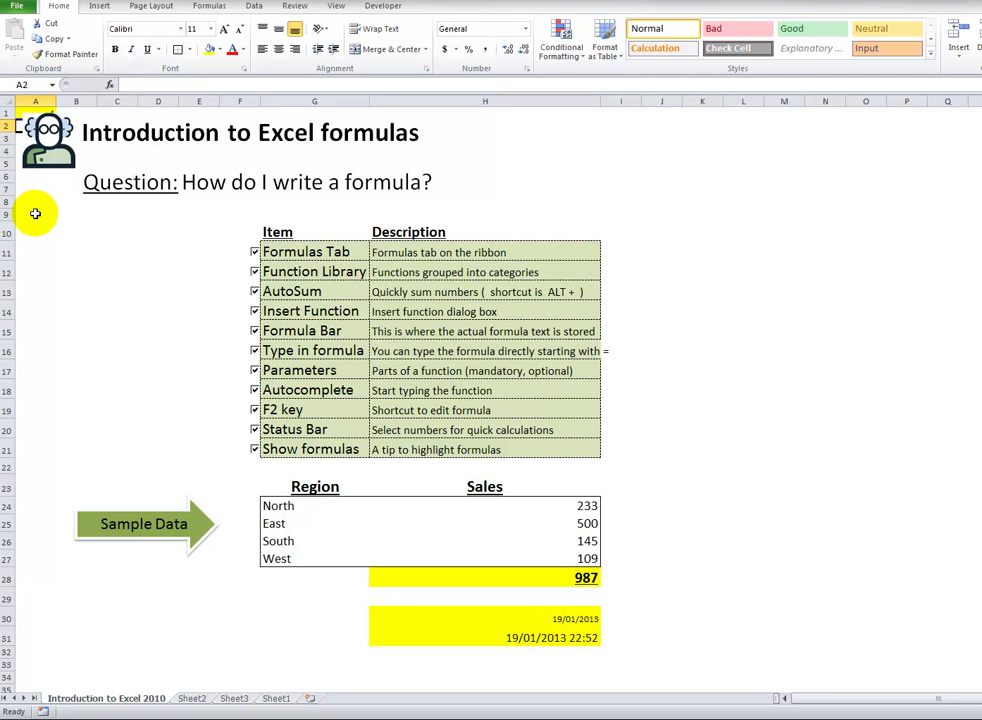
key("Up")
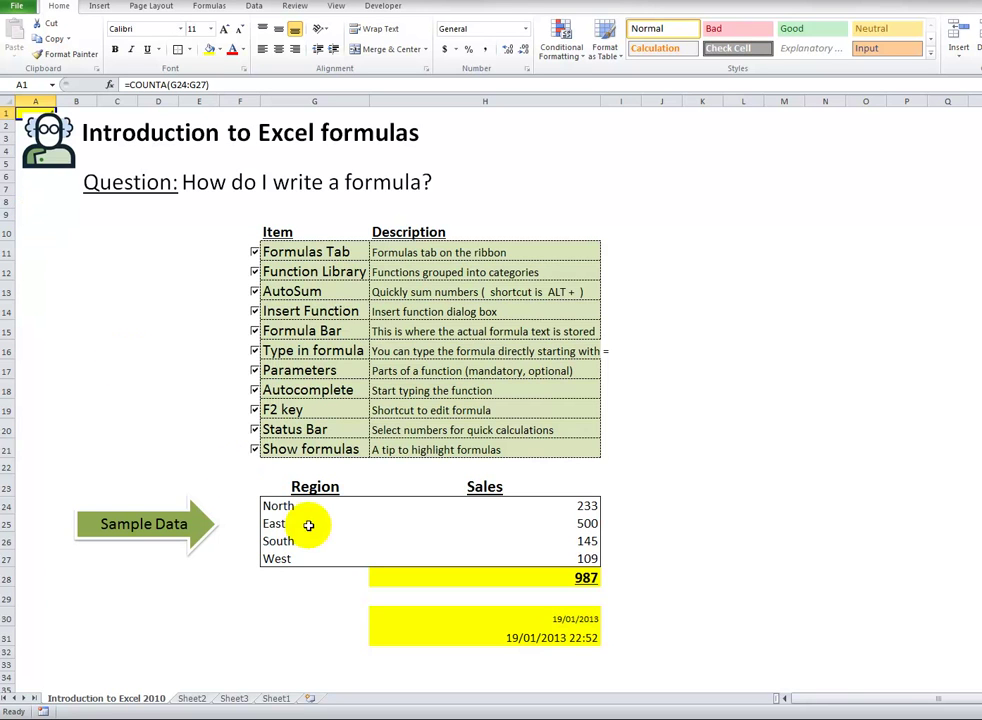
Enter the formula =SUM(H24:H27) in cell H29 and move the selection off to the empty cells beside it.
left_click(443, 597)
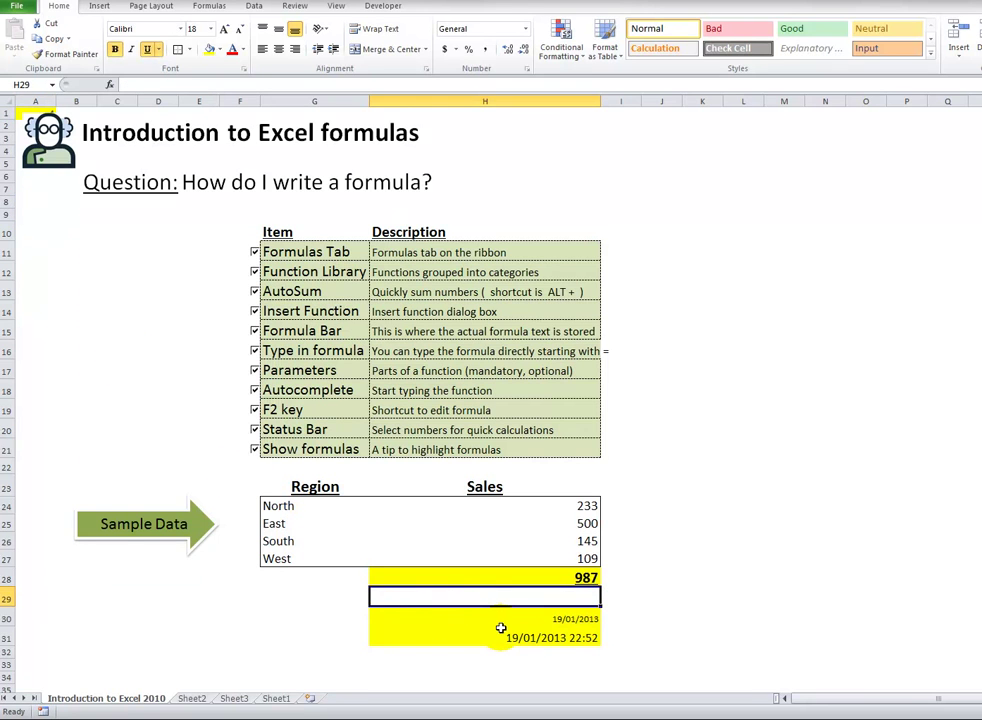
type("=sum(")
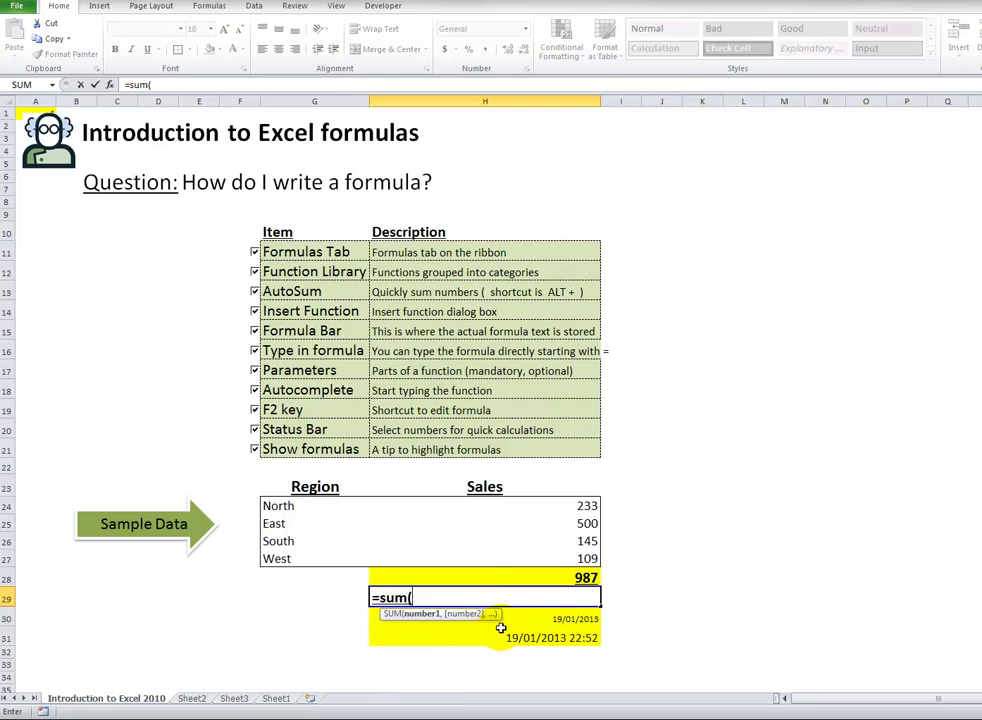
left_click_drag(590, 558, 590, 508)
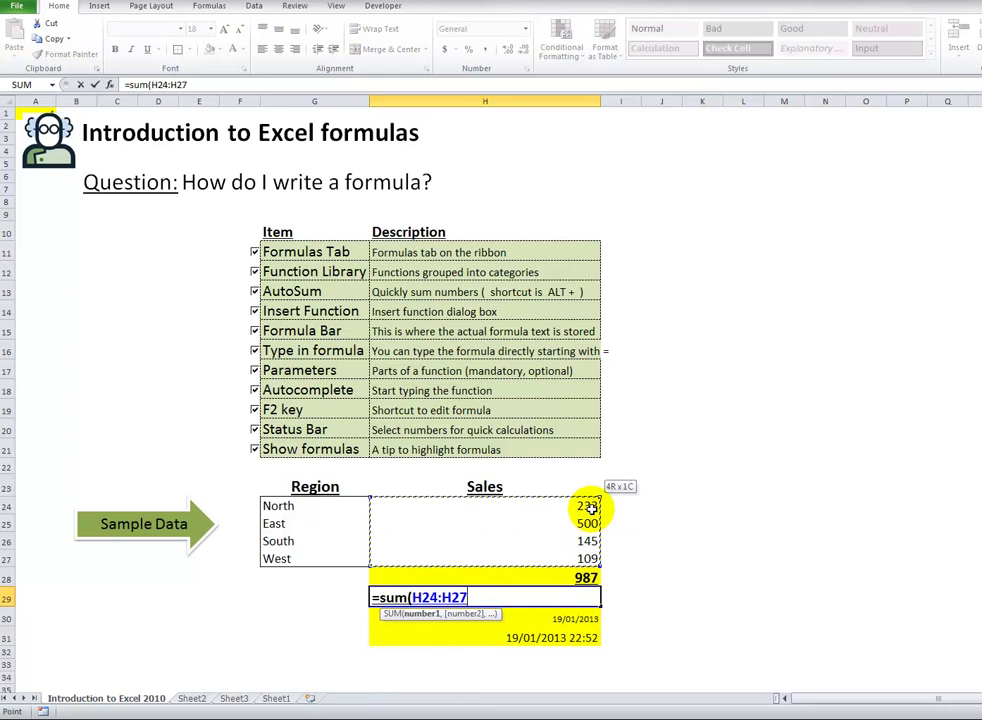
key("Return")
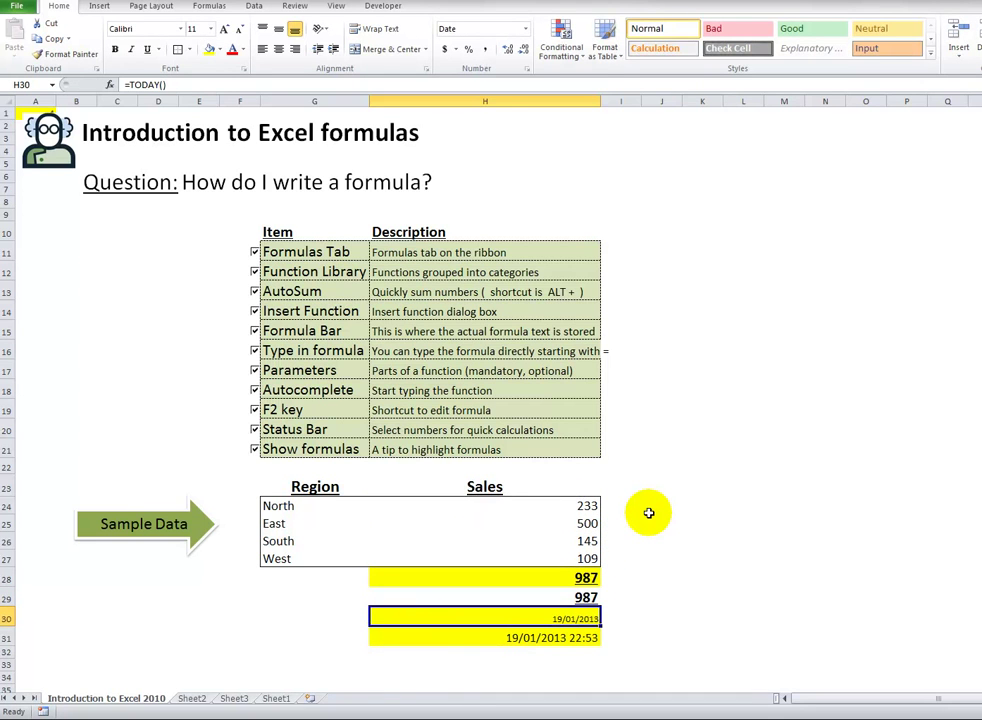
key("Up")
key("Left")
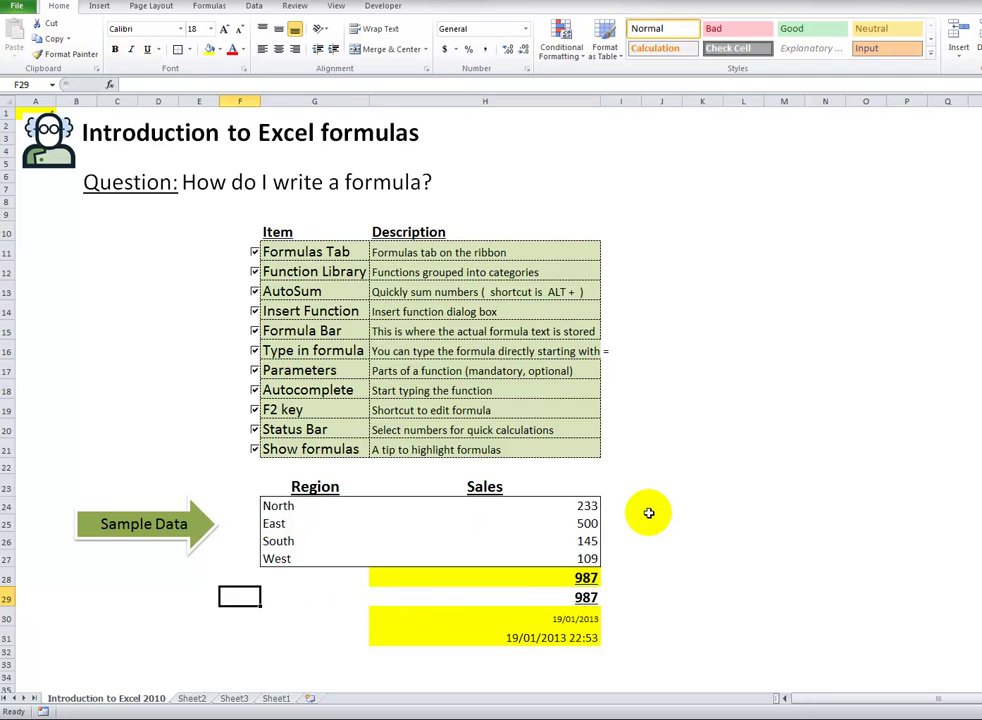